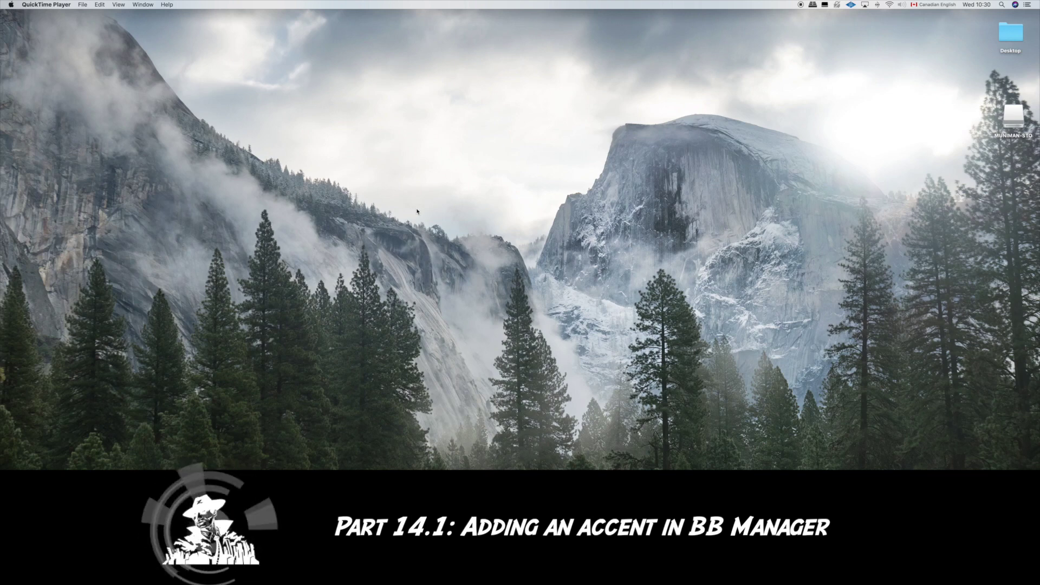
# - Launch BeatBuddy Manager and load Bubble Gum Pop Beat from the Pop Picks 10-Pack
pyautogui.moveTo(650, 582)
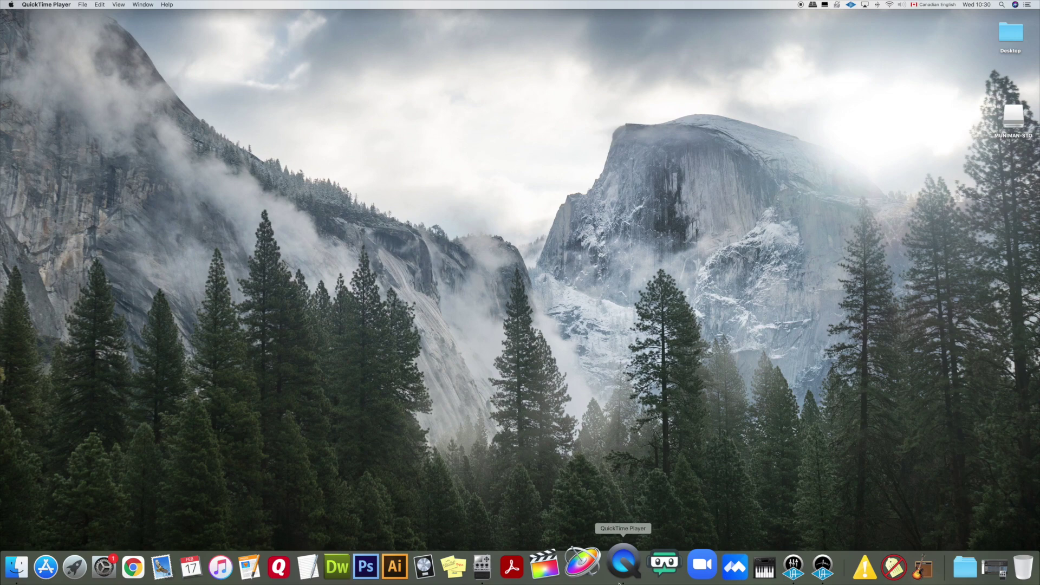
pyautogui.click(510, 581)
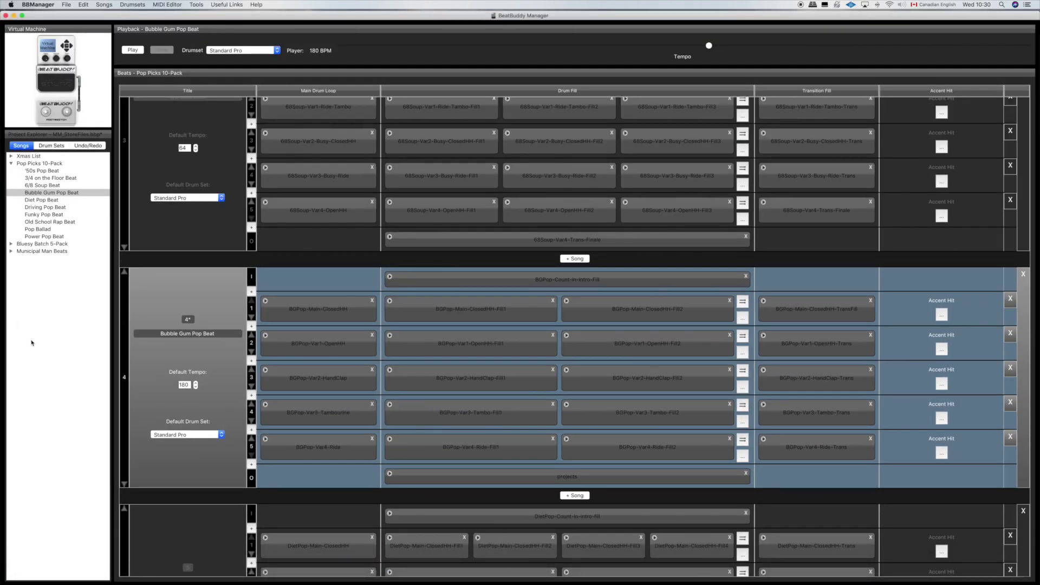
pyautogui.click(66, 5)
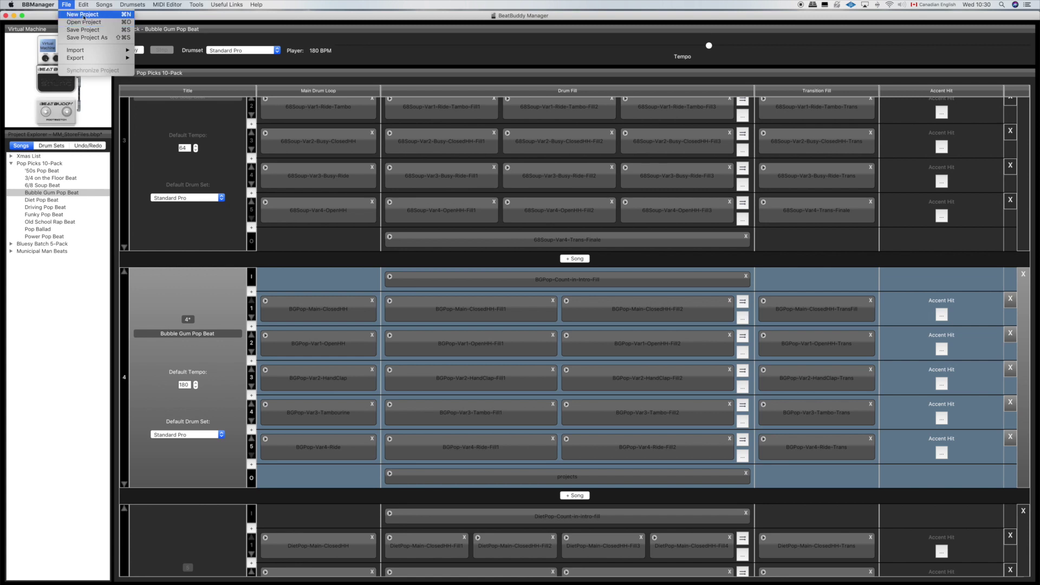
pyautogui.click(167, 19)
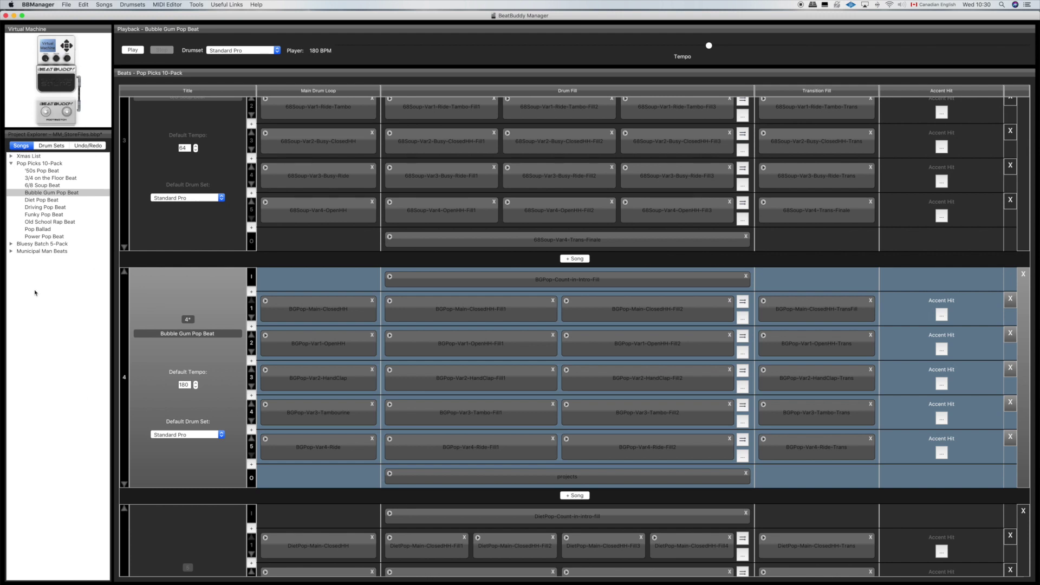
pyautogui.doubleClick(88, 192)
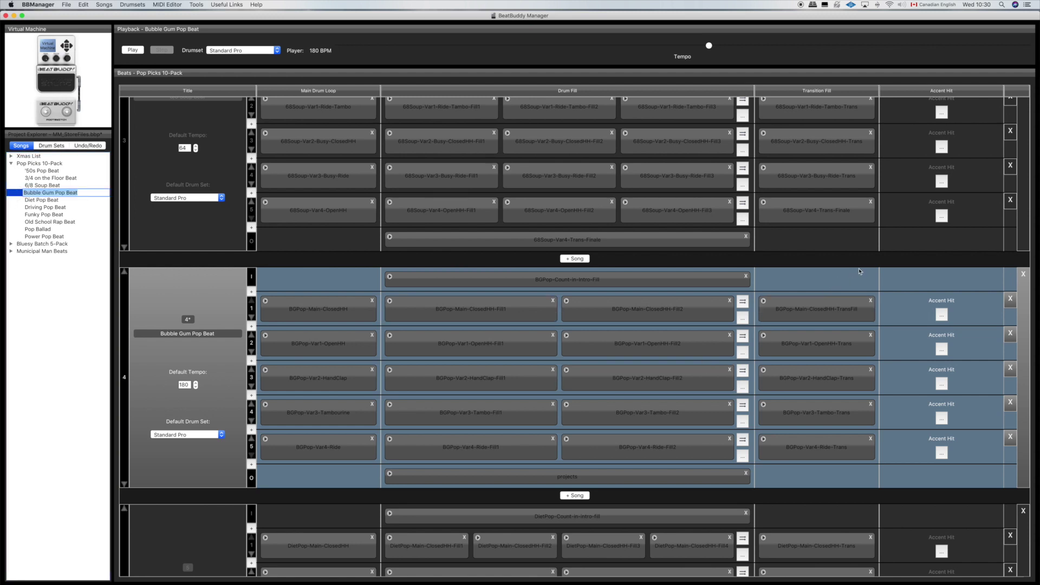
# - Assign ZILDJ-brush-crash1-16-med_wet-4b.wav as part 1's accent hit sample
pyautogui.click(879, 277)
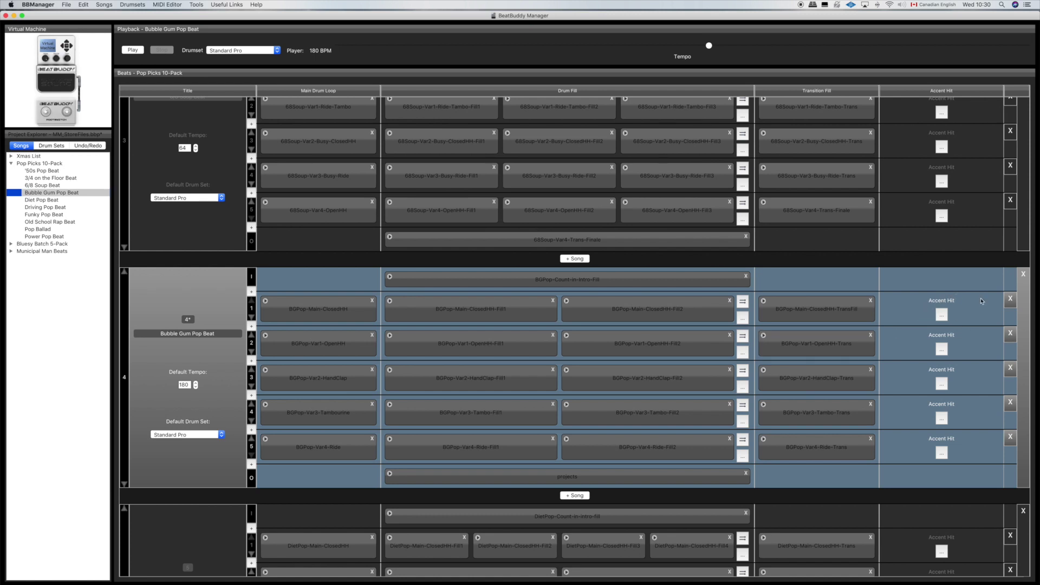
pyautogui.click(941, 314)
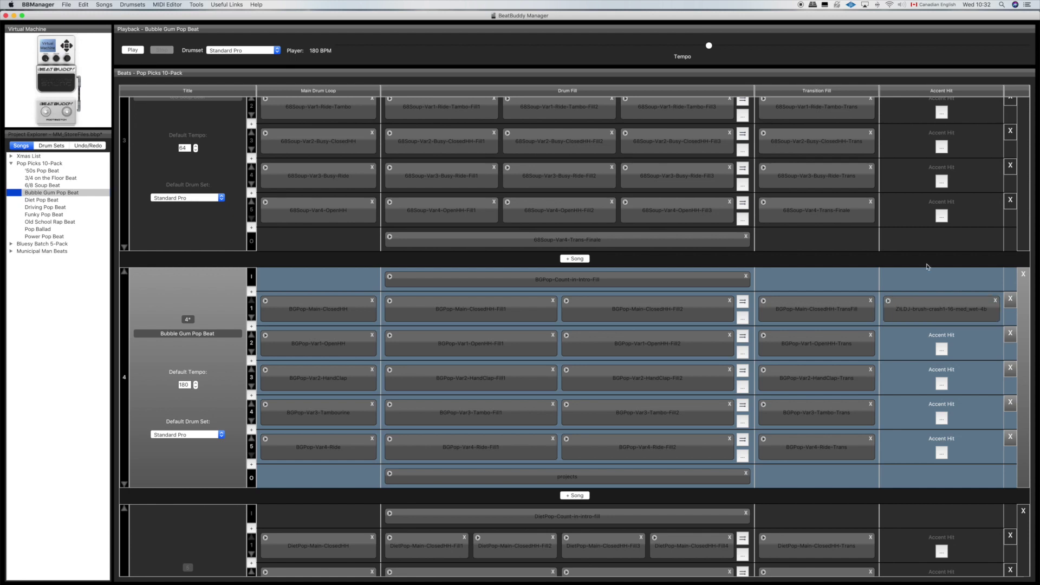
# - Preview the new accent hit on the virtual pedal and save the project
pyautogui.scroll(1, 929, 263)
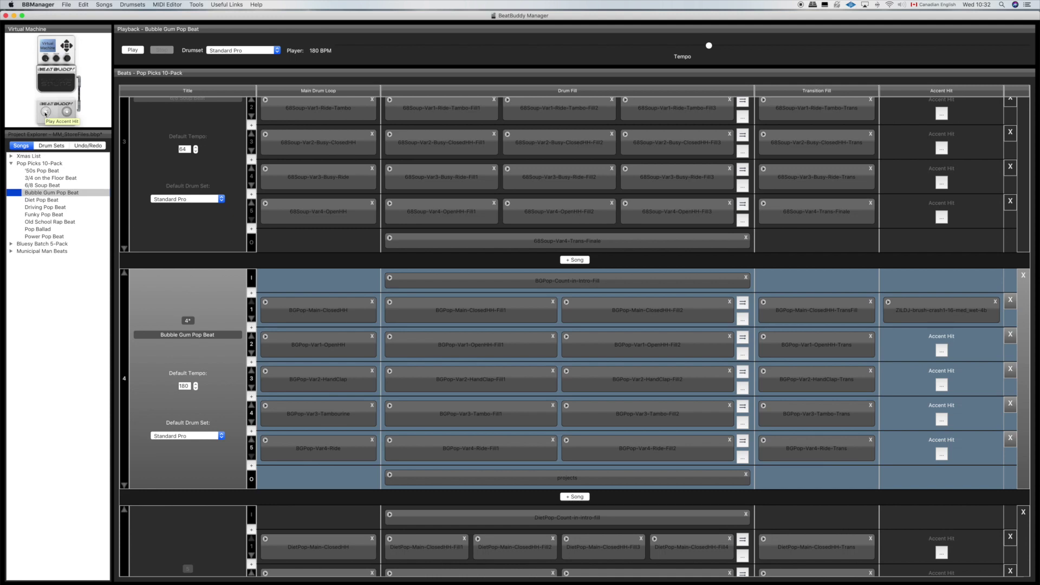
pyautogui.click(46, 112)
pyautogui.press('super+s')
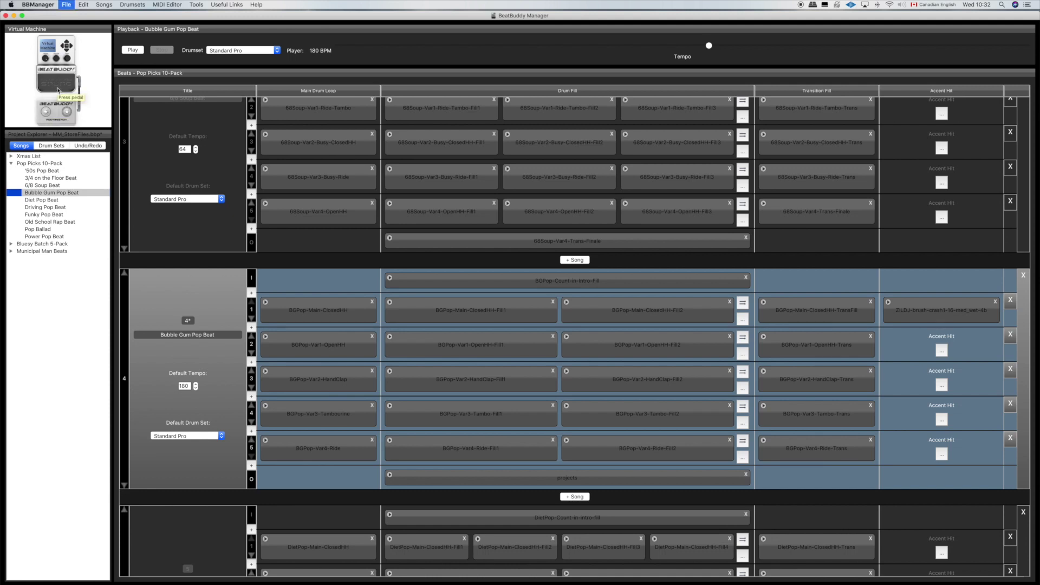
# - Play Bubble Gum Pop Beat, trigger two drum fills, then end the song
pyautogui.click(59, 90)
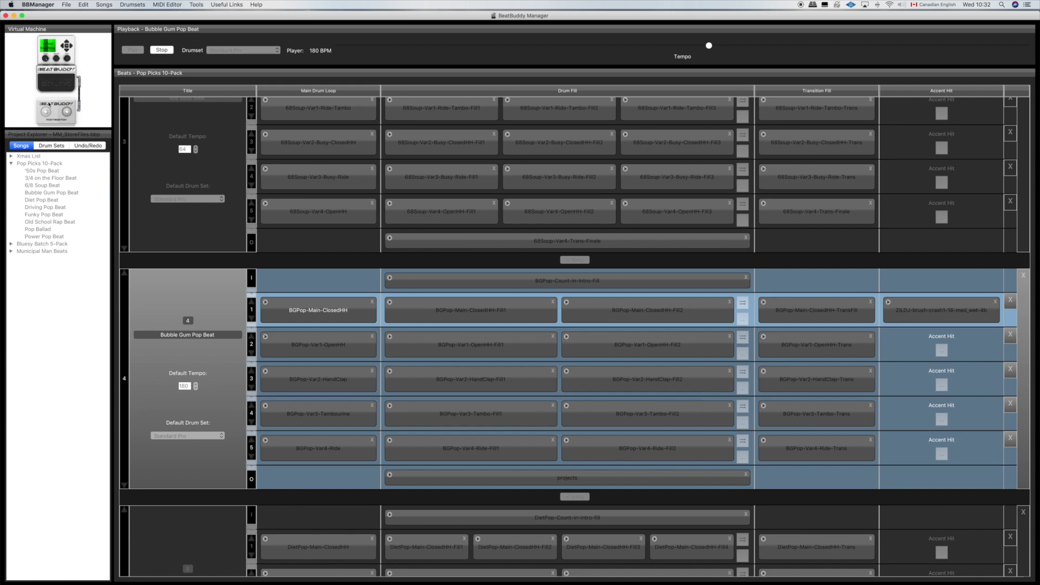
pyautogui.click(50, 91)
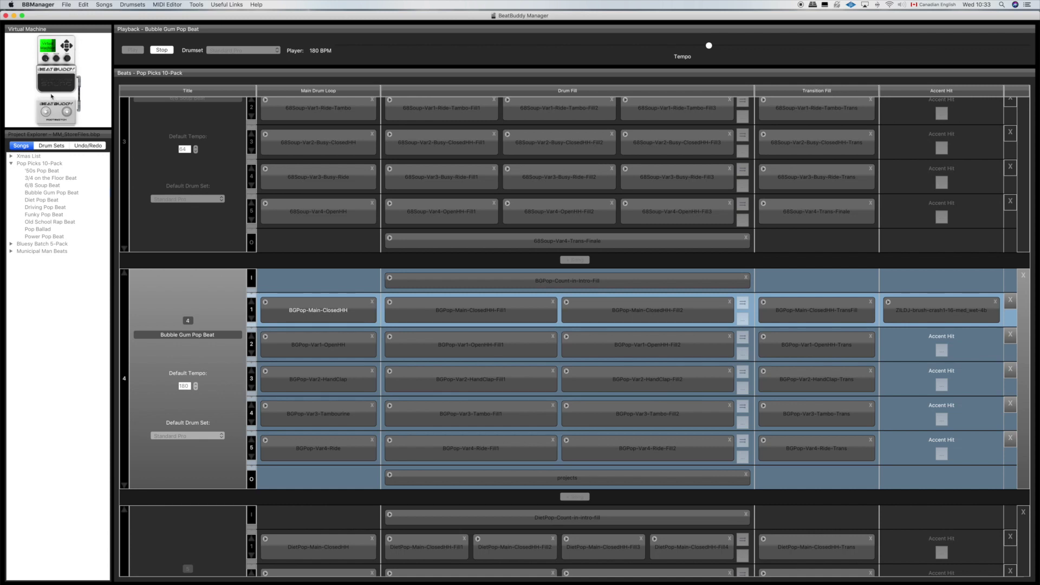
pyautogui.click(49, 90)
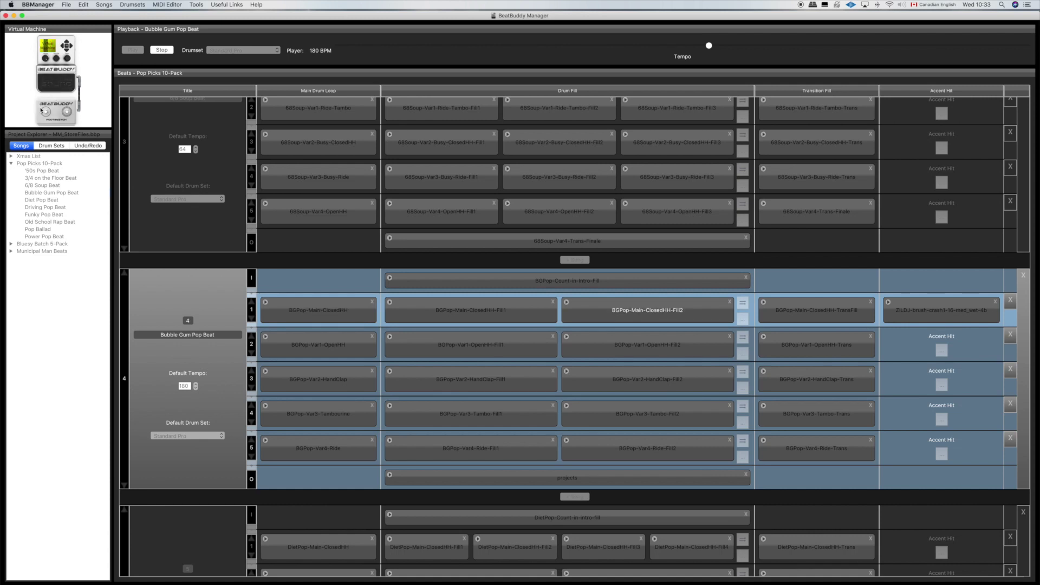
pyautogui.click(55, 84)
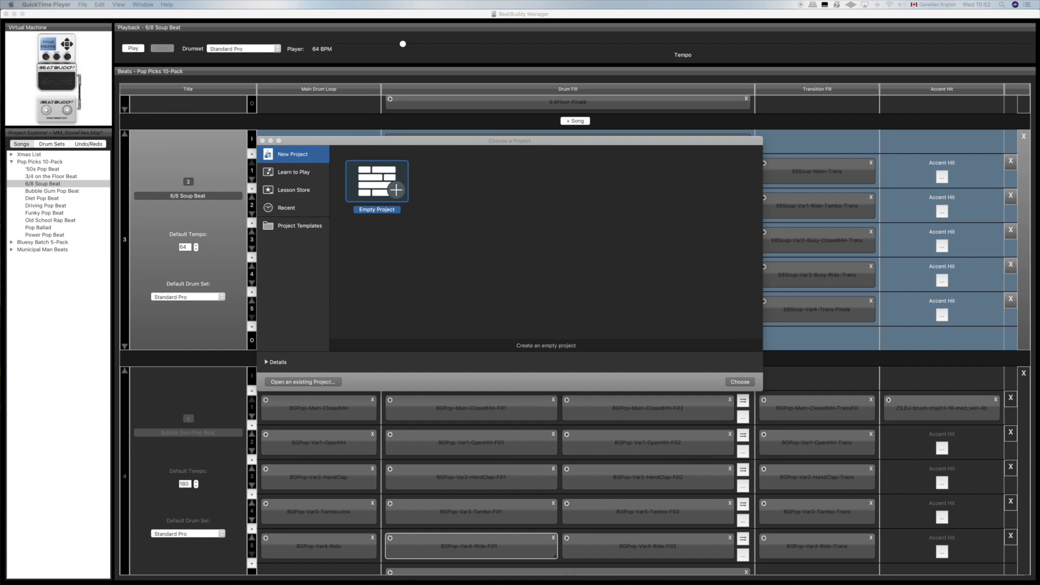
# - Open the Trim editor on Bloody Well Right and widen its window to stretch the waveform
pyautogui.moveTo(693, 145); pyautogui.dragTo(245, 100)
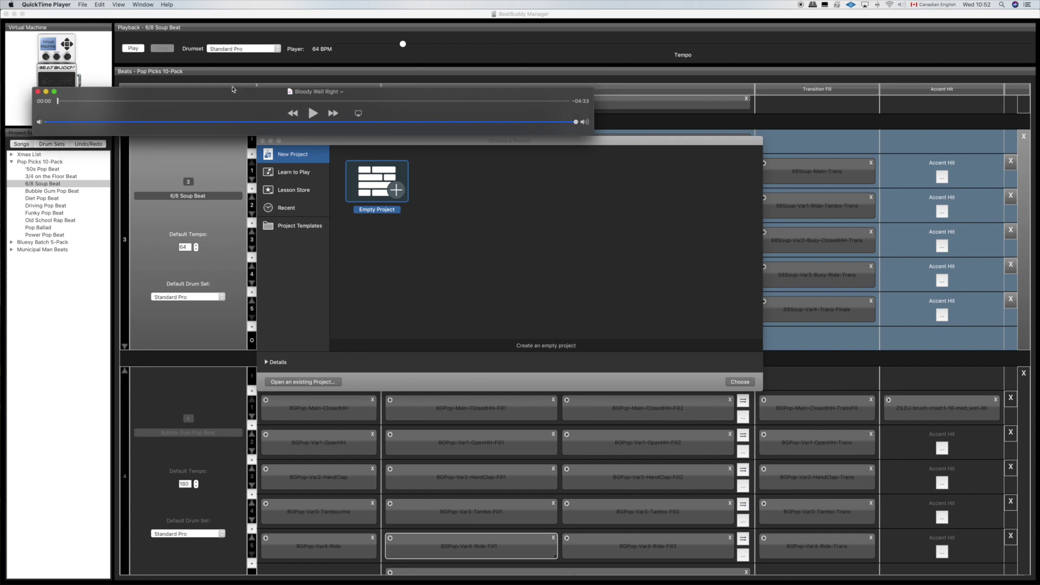
pyautogui.click(84, 5)
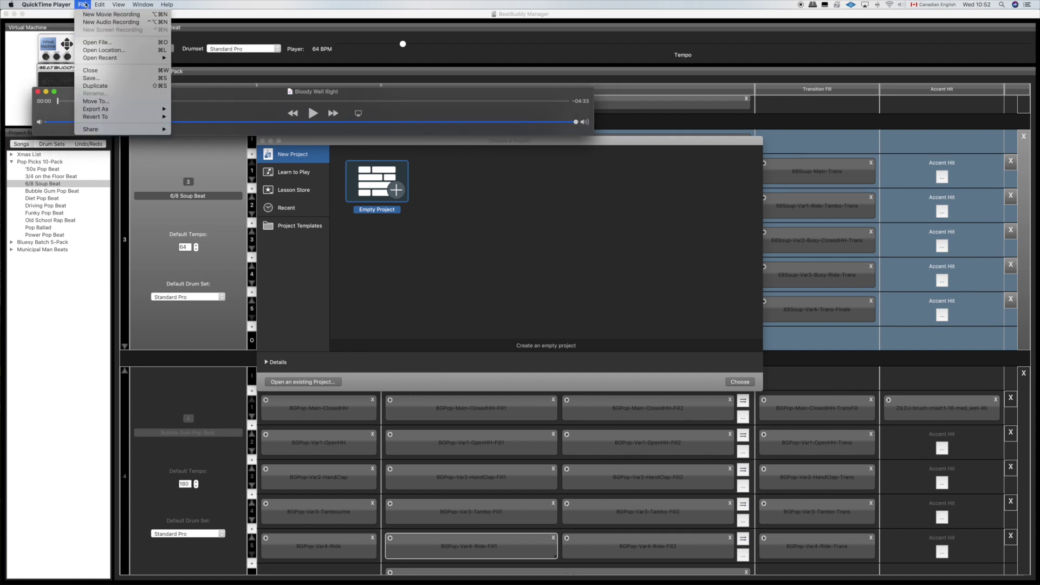
pyautogui.moveTo(103, 3)
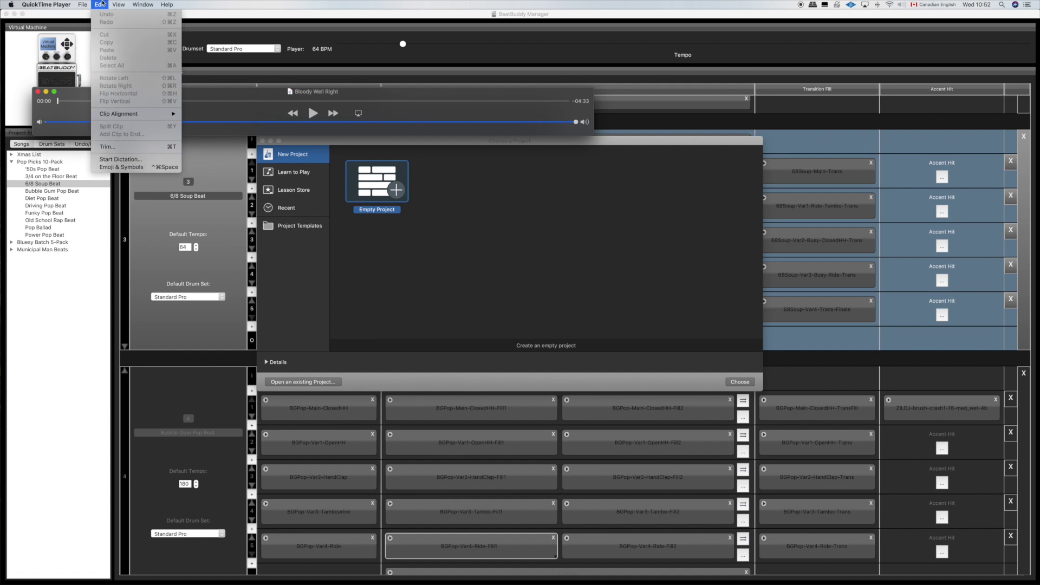
pyautogui.click(124, 147)
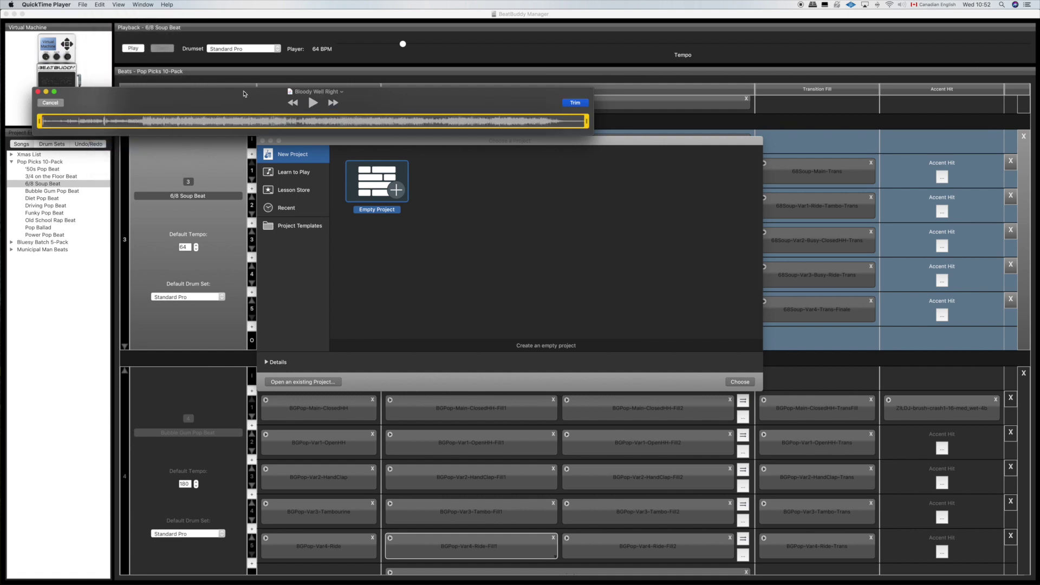
pyautogui.moveTo(244, 92); pyautogui.dragTo(239, 77)
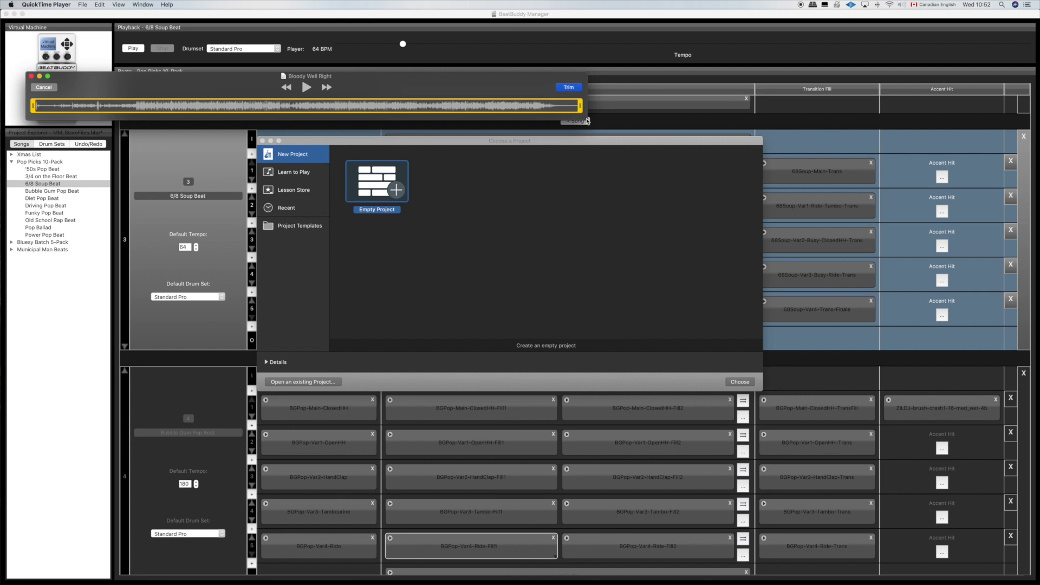
pyautogui.moveTo(586, 118); pyautogui.dragTo(111, 116)
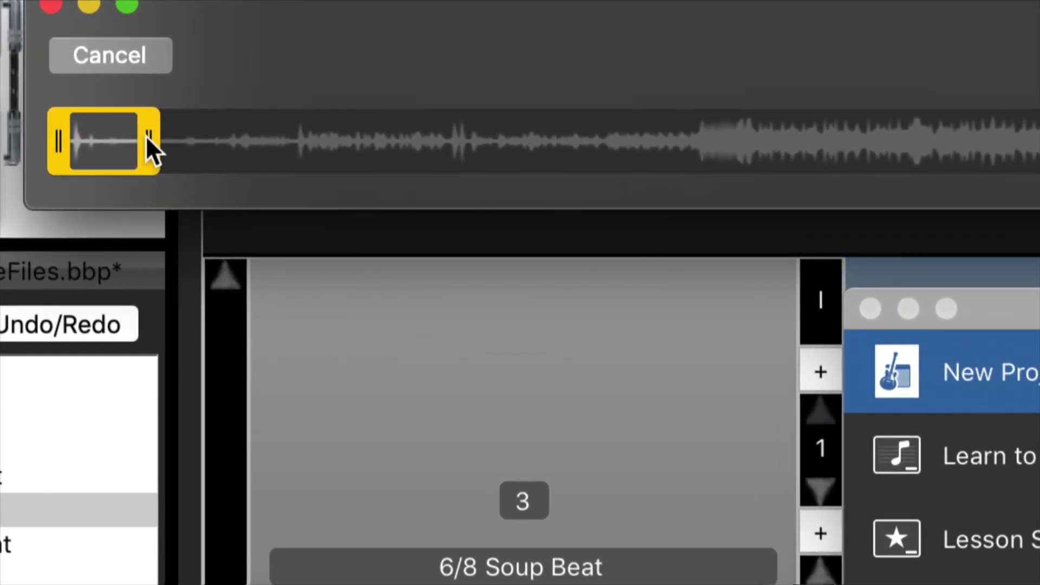
# - Drag the trim handles to keep only a brief clip at the track's start
pyautogui.moveTo(146, 136); pyautogui.dragTo(135, 137)
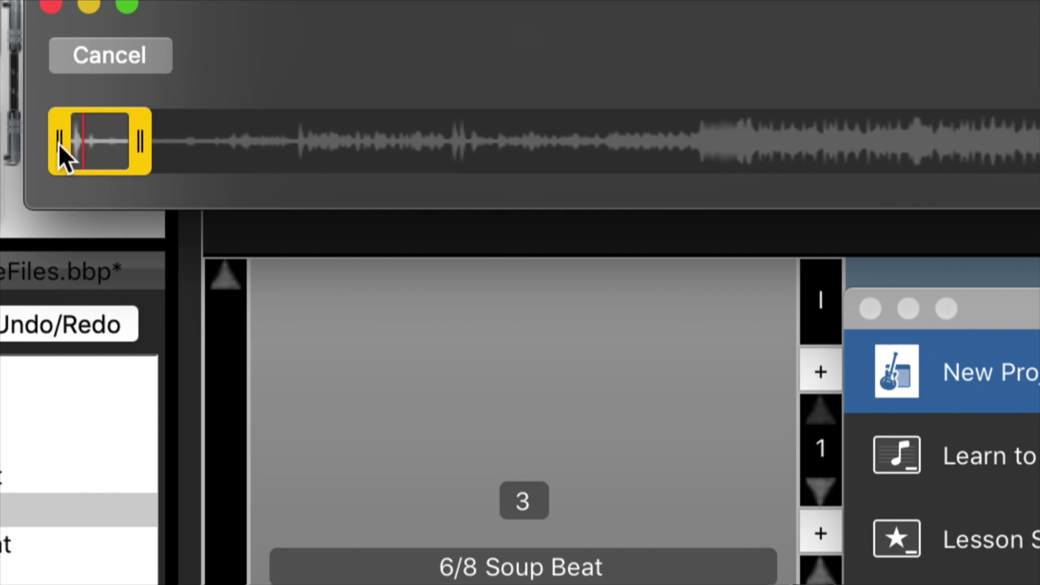
pyautogui.moveTo(58, 143); pyautogui.dragTo(60, 143)
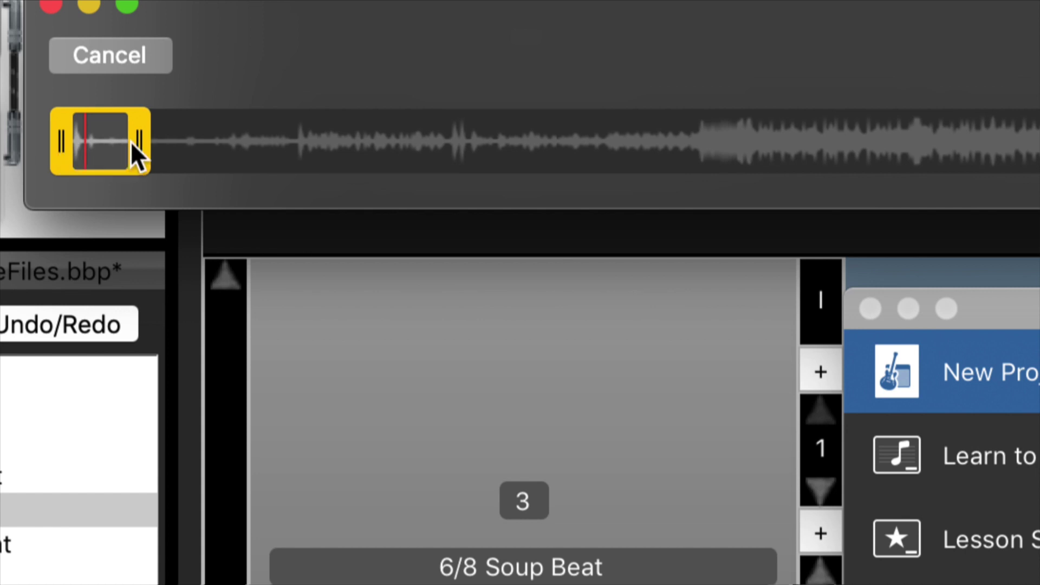
pyautogui.moveTo(132, 141); pyautogui.dragTo(113, 142)
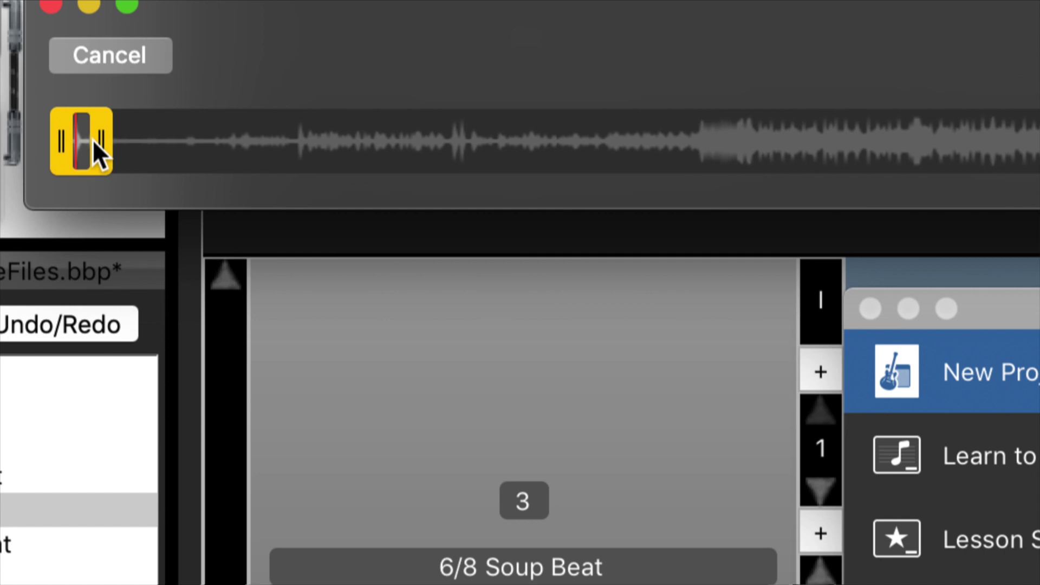
pyautogui.moveTo(92, 139); pyautogui.dragTo(90, 139)
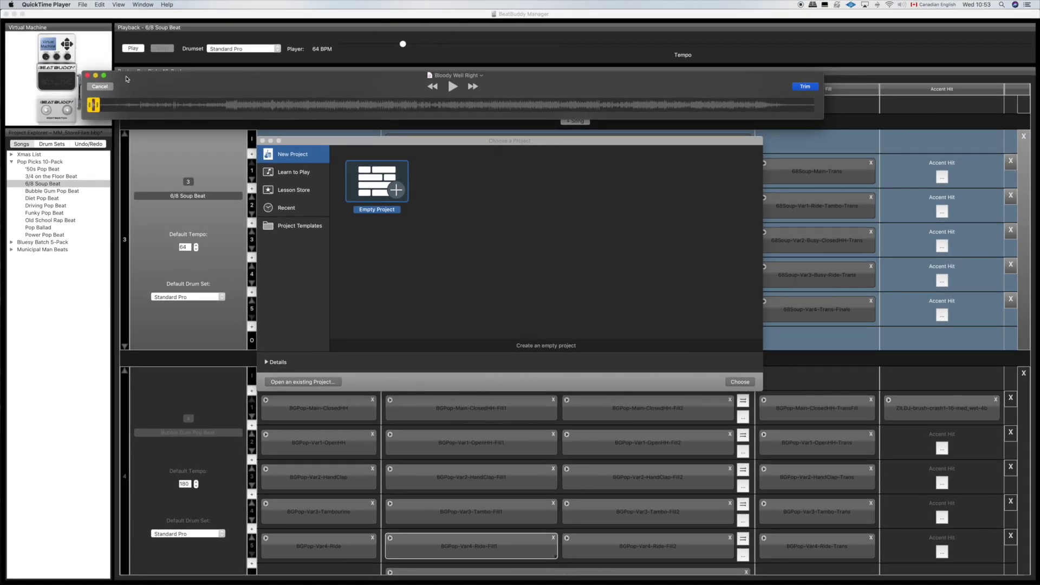
# - Look for export options in the File menu, then close it without exporting
pyautogui.click(81, 4)
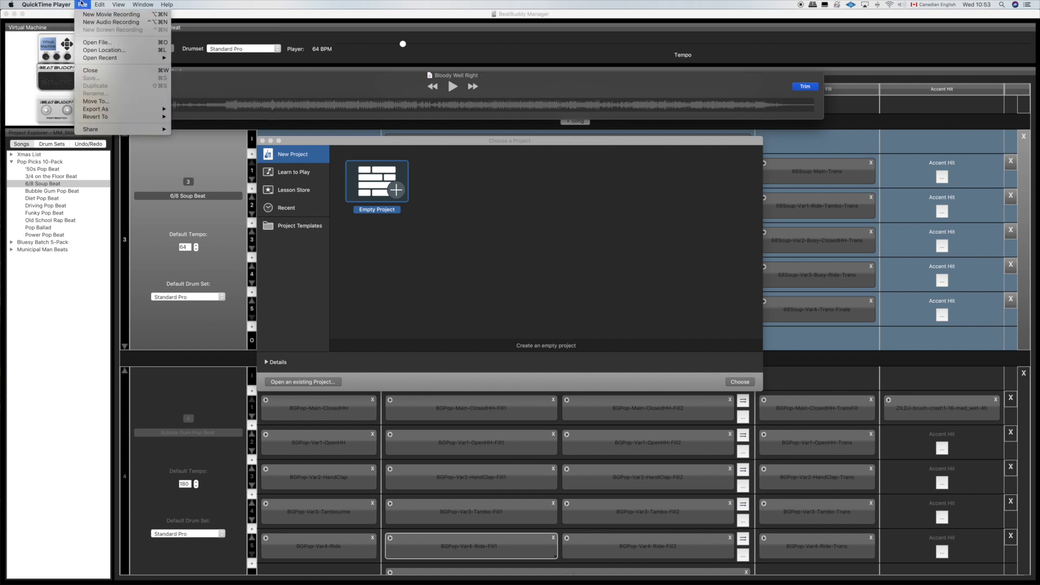
pyautogui.moveTo(114, 112)
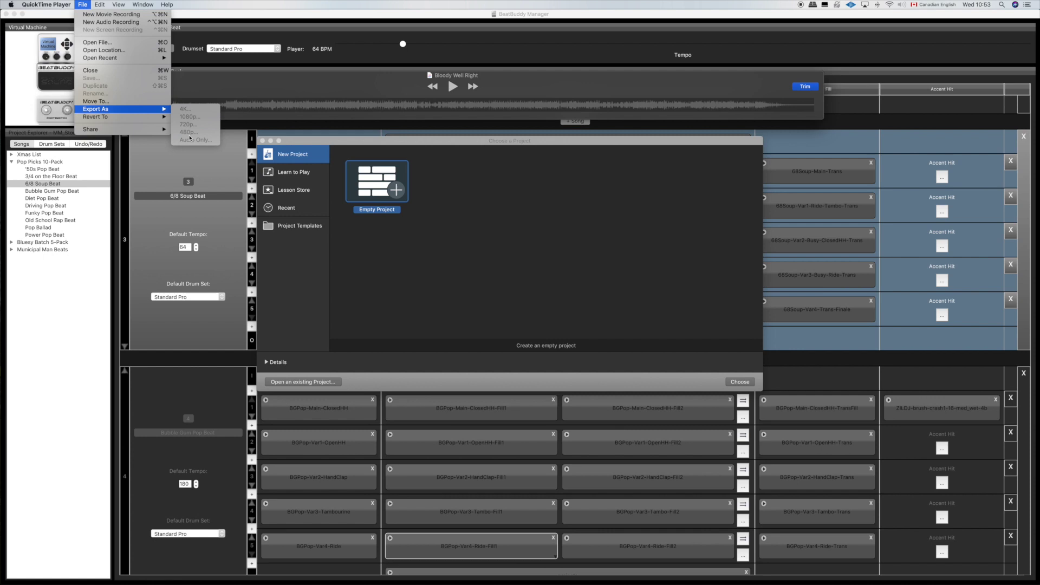
pyautogui.click(244, 81)
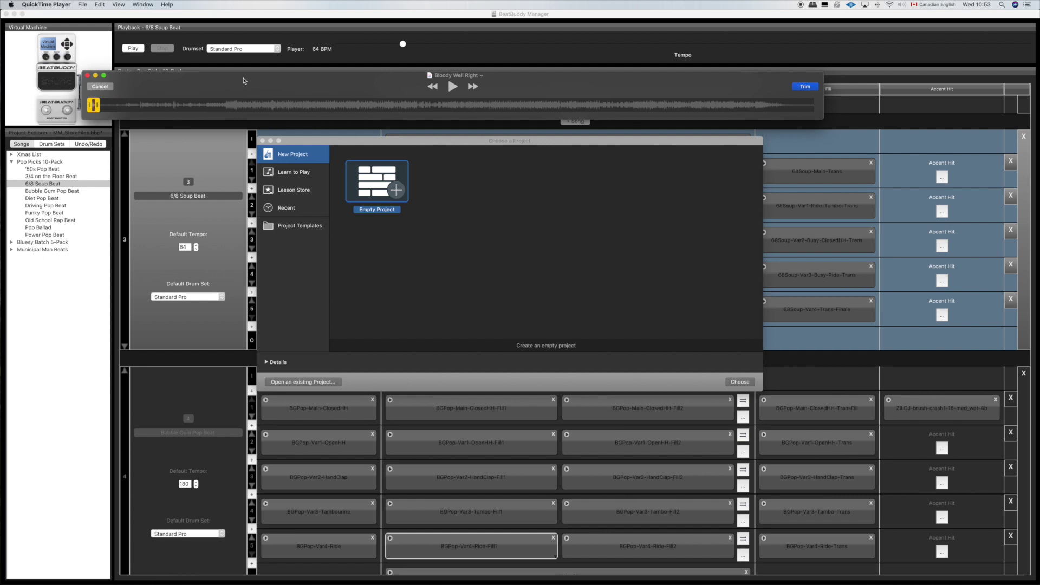
# - Cancel the QuickTime trim and bring GarageBand's Empty Project chooser forward
pyautogui.click(99, 87)
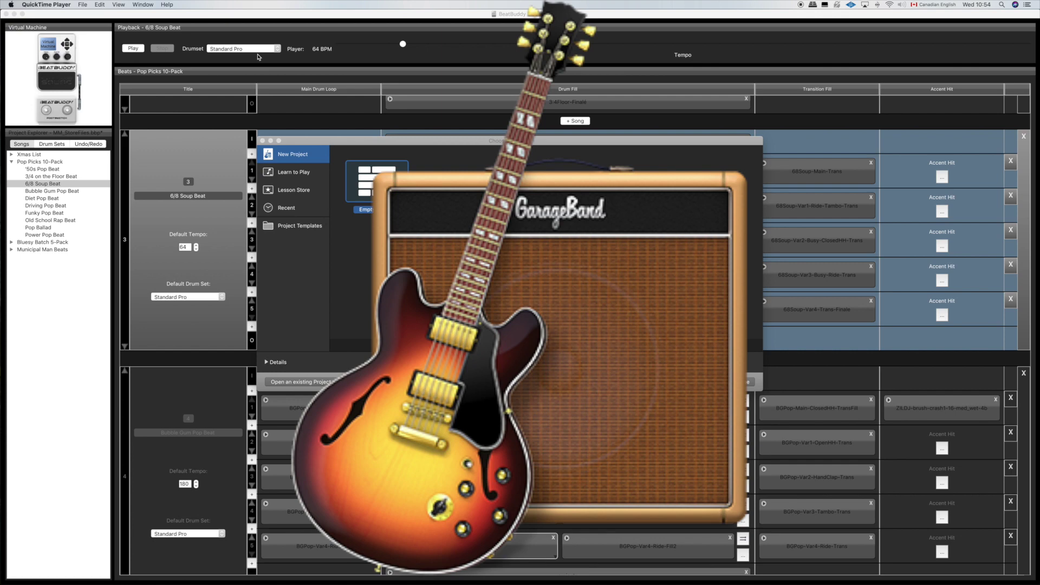
pyautogui.click(418, 141)
pyautogui.moveTo(418, 141); pyautogui.dragTo(406, 106)
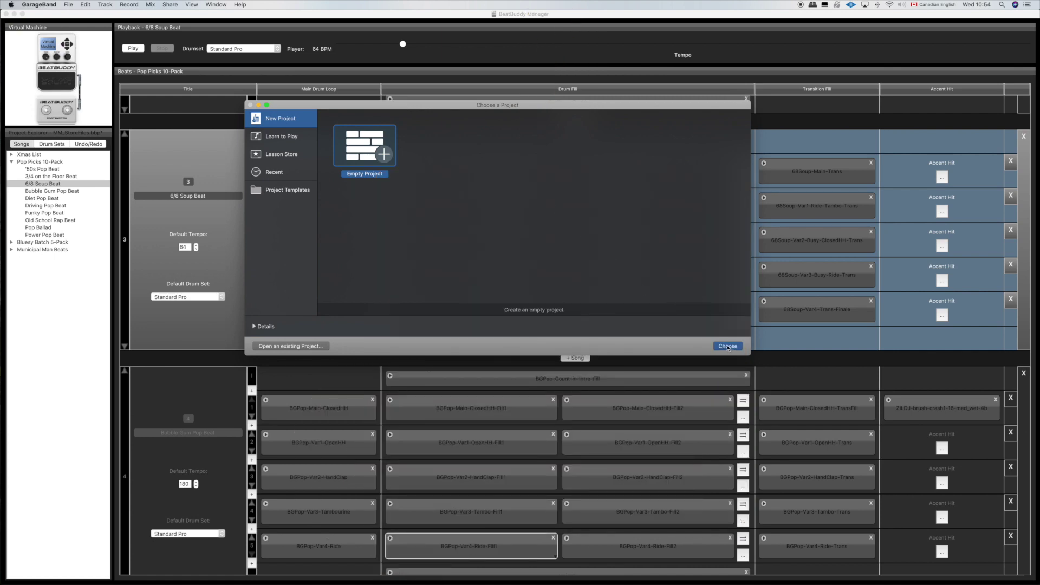
pyautogui.moveTo(900, 566)
# - Create an empty project with a single audio track, Audio 1, and mute it
pyautogui.click(728, 346)
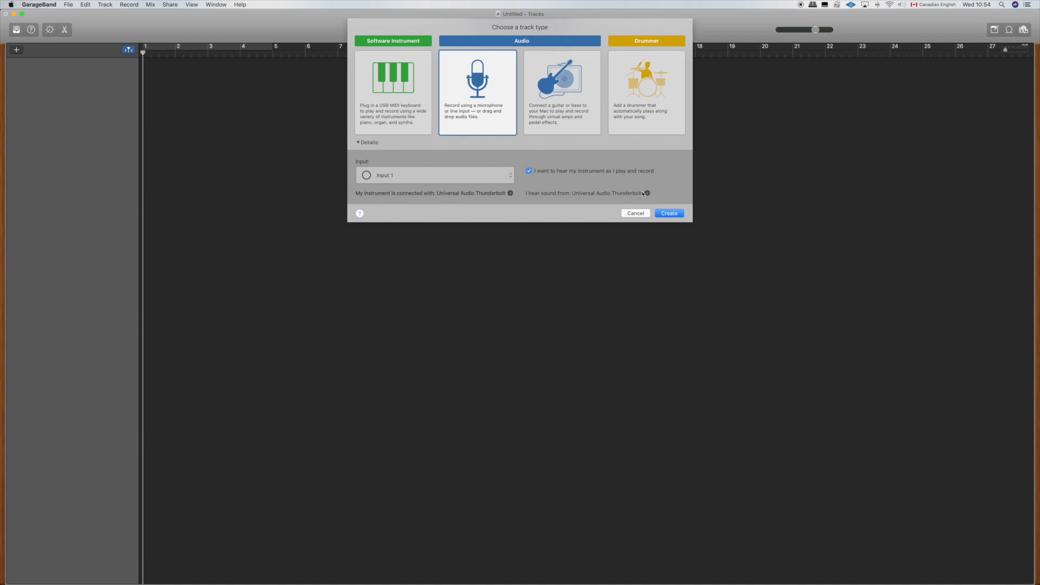
pyautogui.click(668, 213)
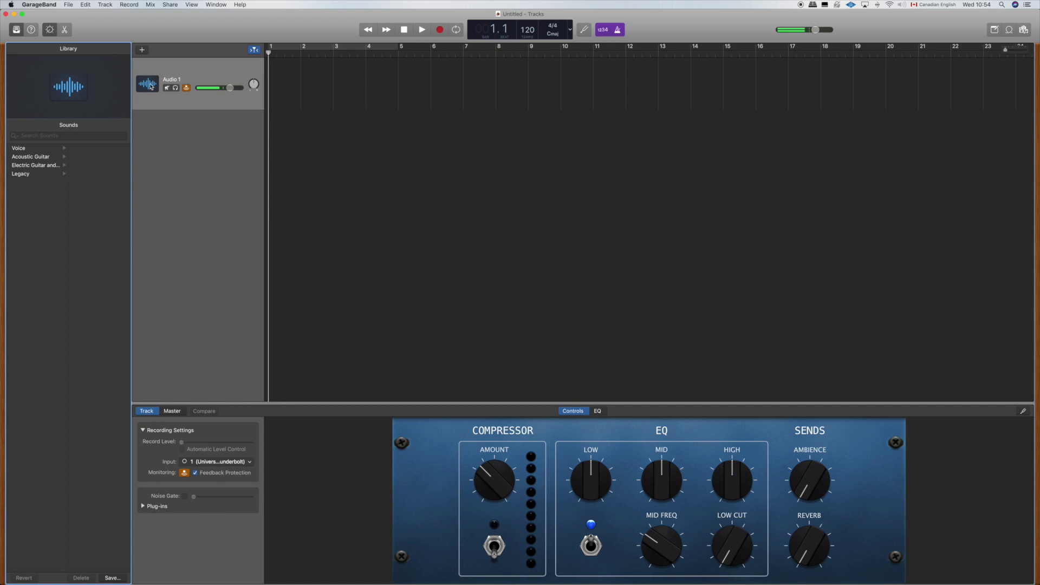
pyautogui.click(166, 89)
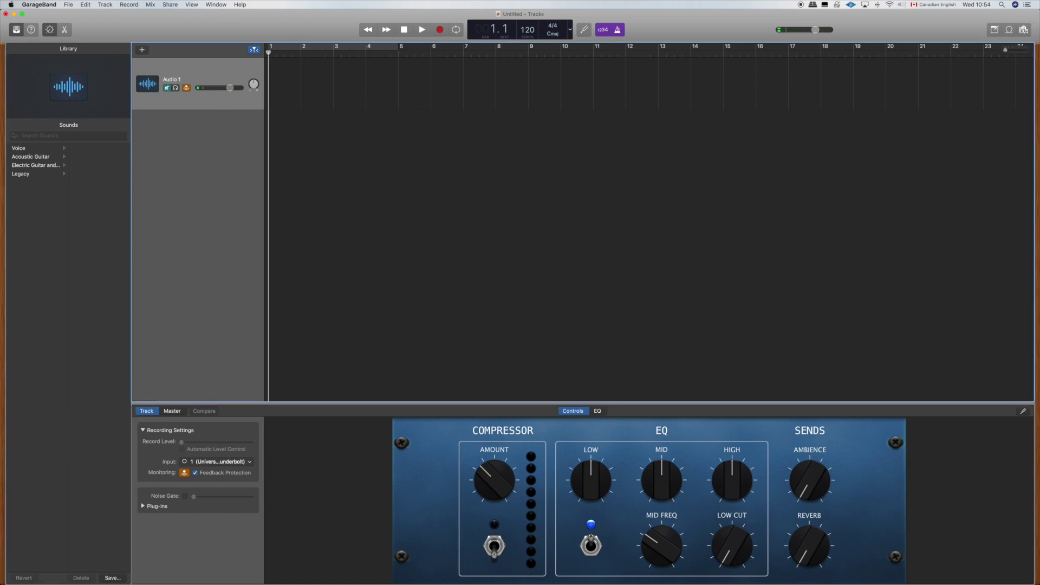
# - Import 04 Bloody Well Right onto Audio 1 at bar 1 and zoom the editor to its opening hit
pyautogui.moveTo(1022, 88); pyautogui.dragTo(274, 81)
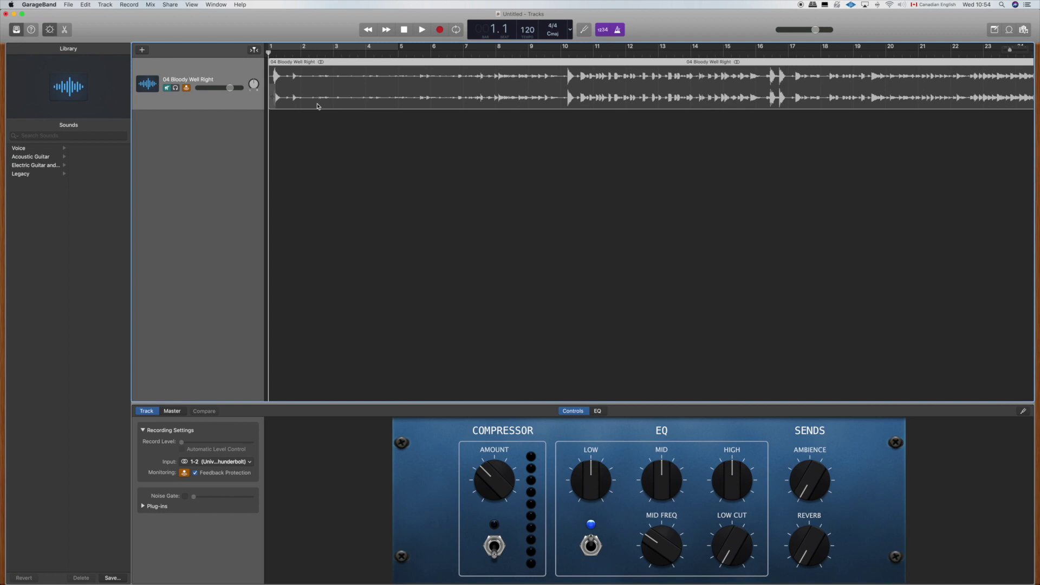
pyautogui.click(64, 30)
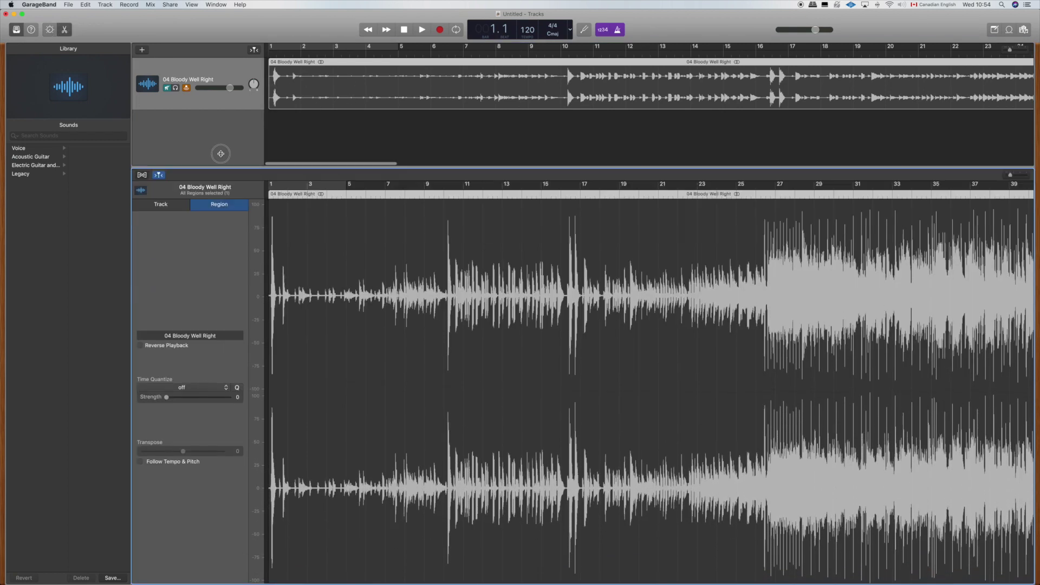
pyautogui.click(16, 29)
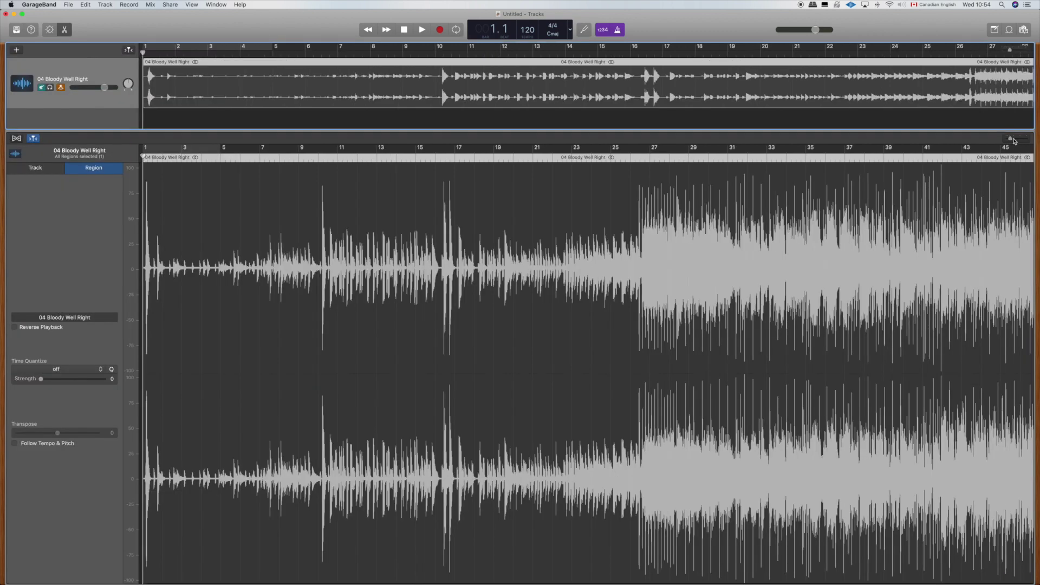
pyautogui.moveTo(1012, 138); pyautogui.dragTo(1025, 142)
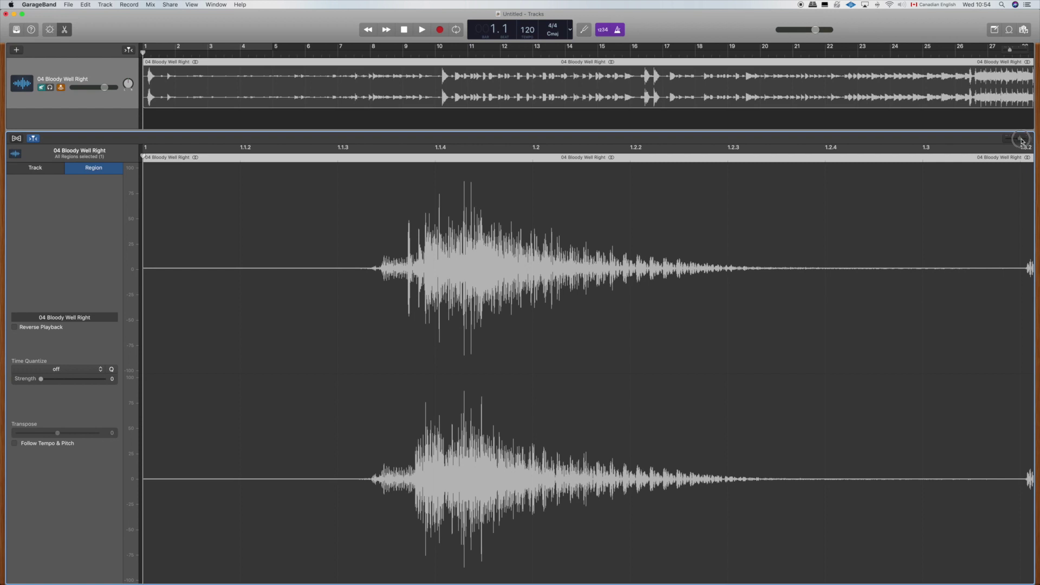
pyautogui.click(1021, 140)
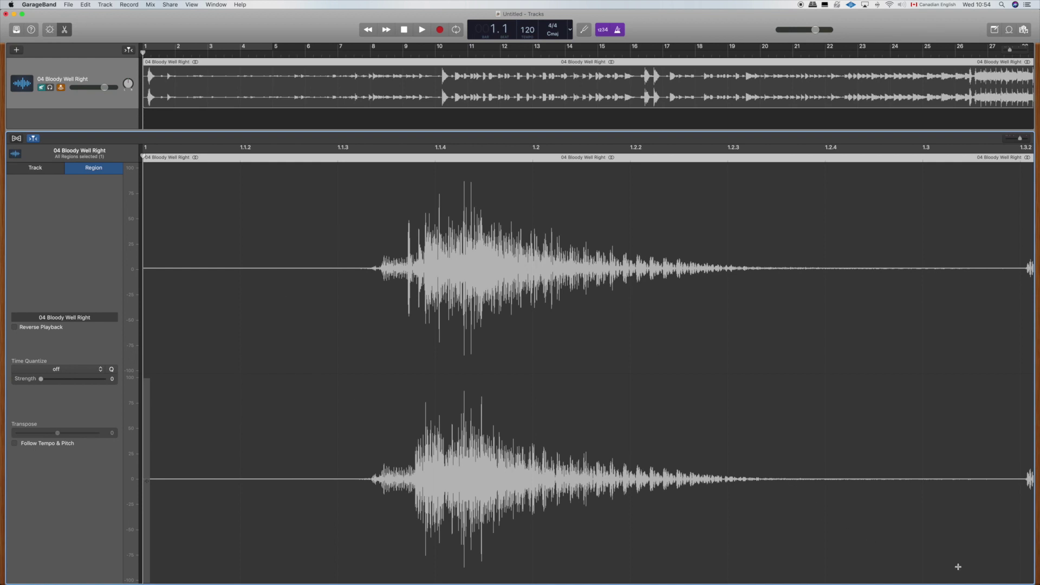
pyautogui.hscroll(5, 945, 550)
# - Split the region at 1.3.2 and delete all audio after the first hit
pyautogui.moveTo(920, 504); pyautogui.dragTo(995, 518)
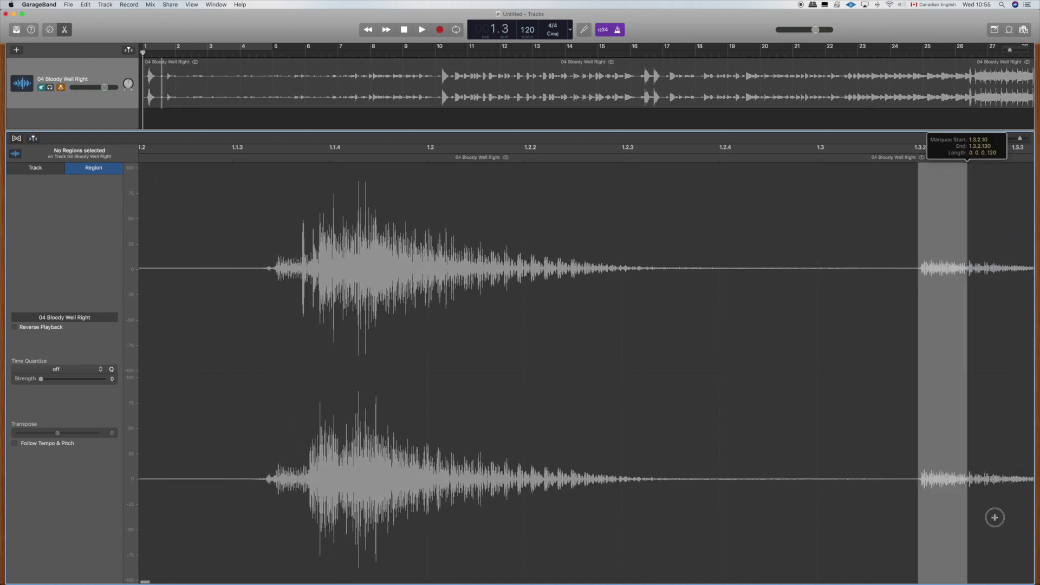
pyautogui.press('super+t')
pyautogui.click(455, 86)
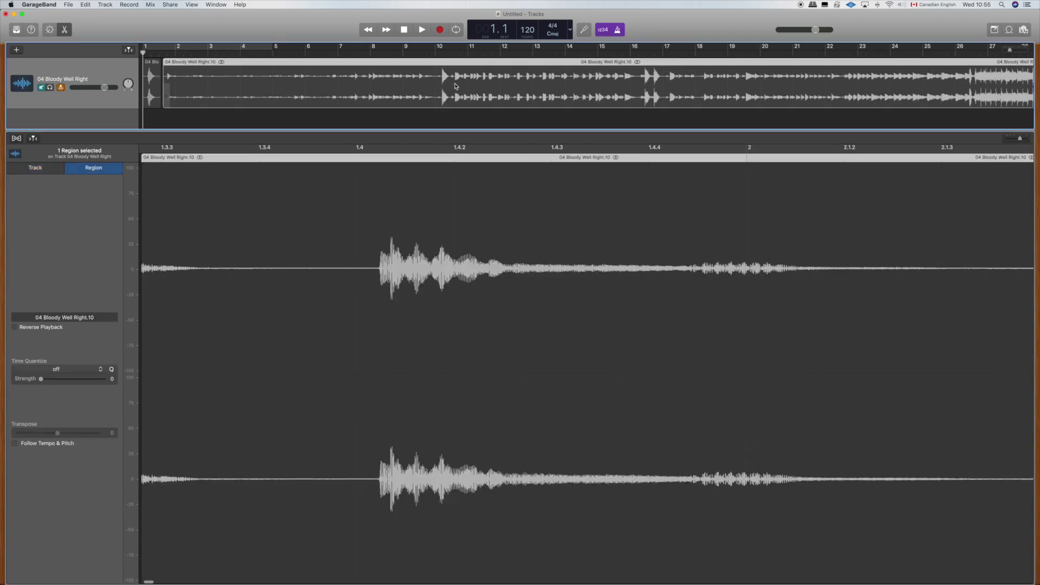
pyautogui.press('Delete')
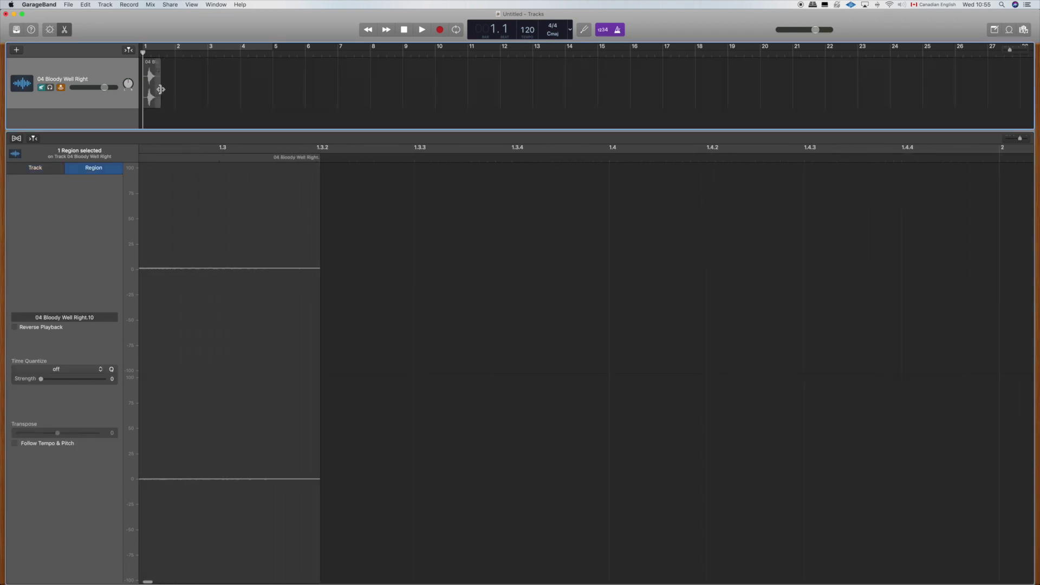
pyautogui.click(160, 89)
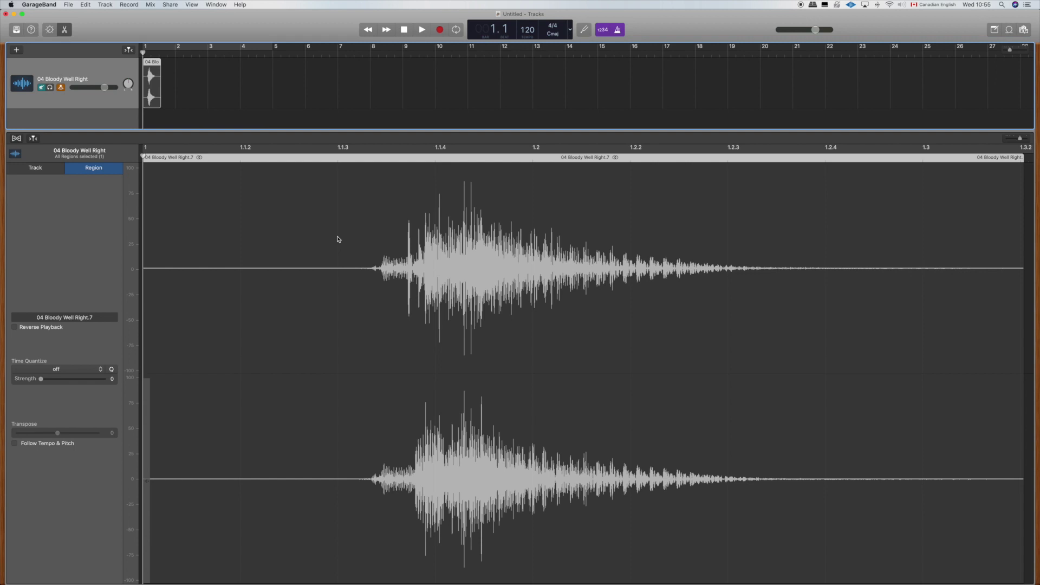
# - Split off and delete the silent lead-in before the hit
pyautogui.moveTo(379, 231); pyautogui.dragTo(299, 286)
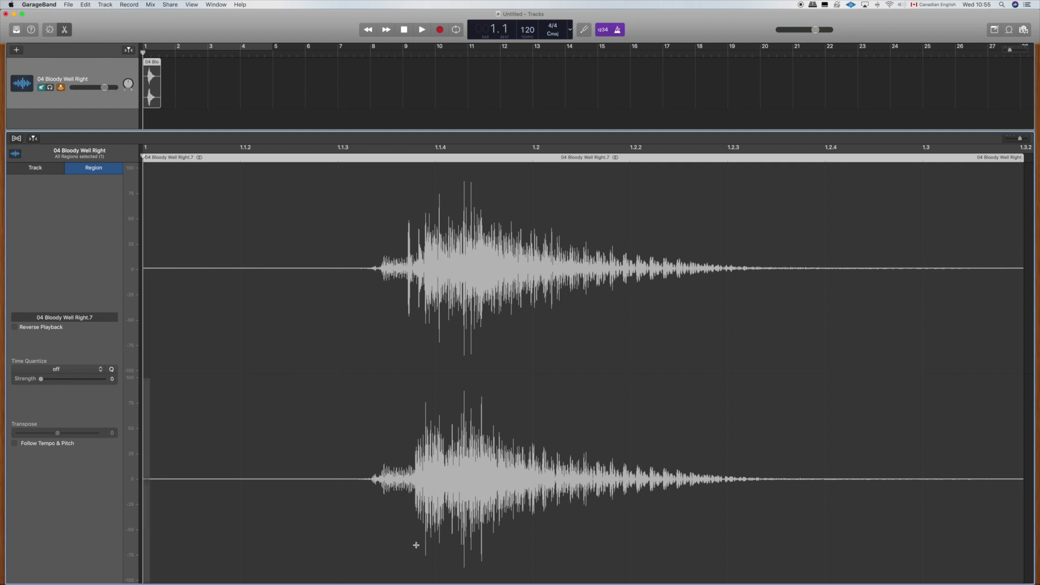
pyautogui.moveTo(413, 514); pyautogui.dragTo(86, 449)
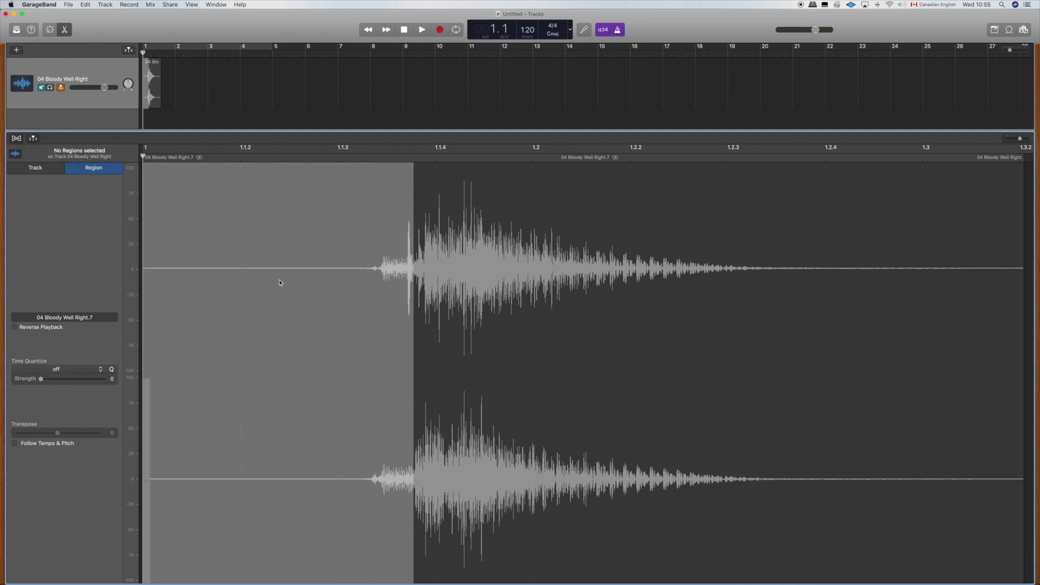
pyautogui.click(283, 198)
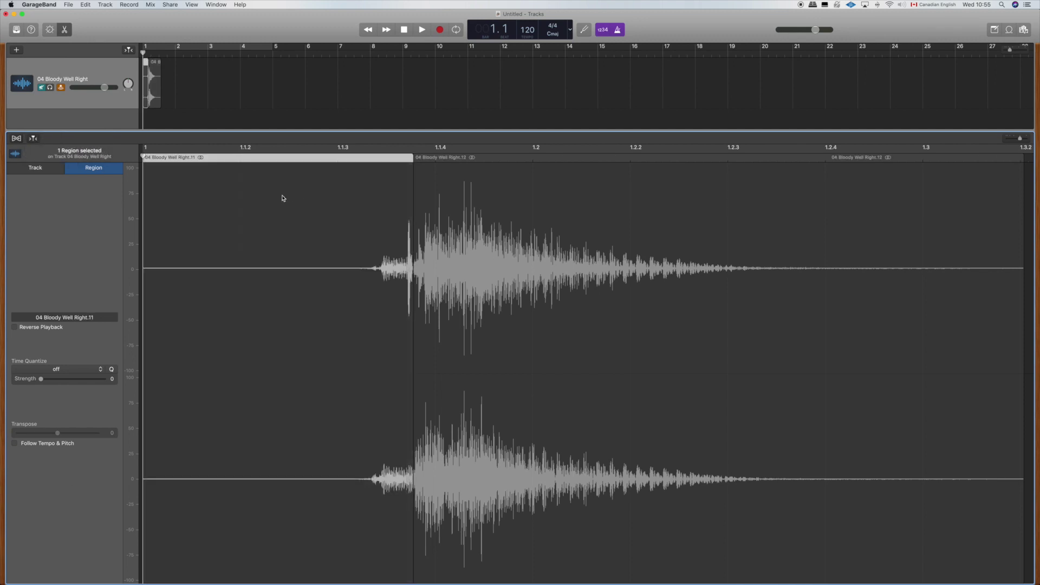
pyautogui.press('Delete')
# - Move the remaining hit region to start at bar 1 and zoom to fit it
pyautogui.click(388, 174)
pyautogui.moveTo(388, 174); pyautogui.dragTo(407, 320)
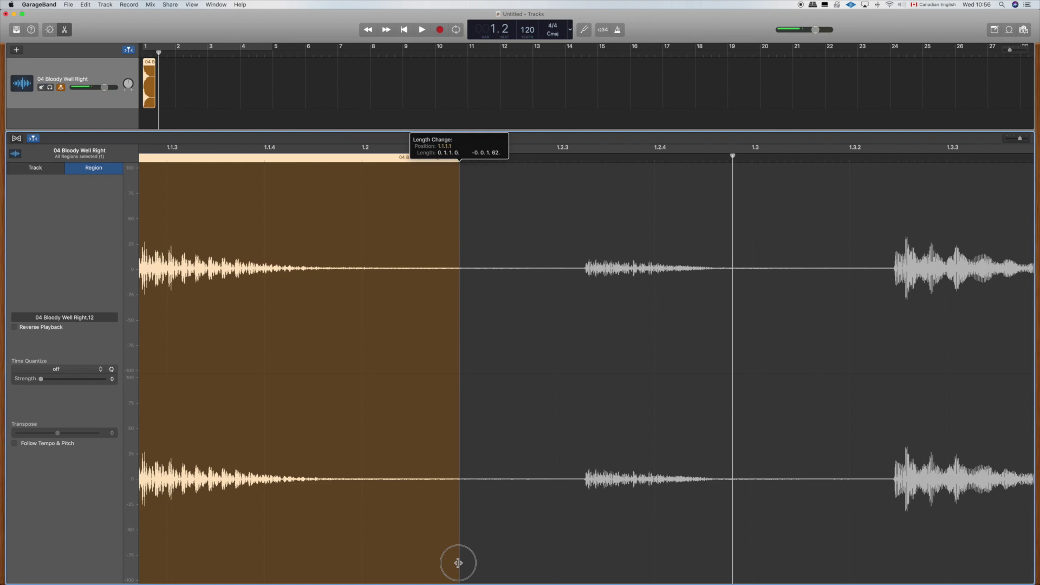
pyautogui.press('z')
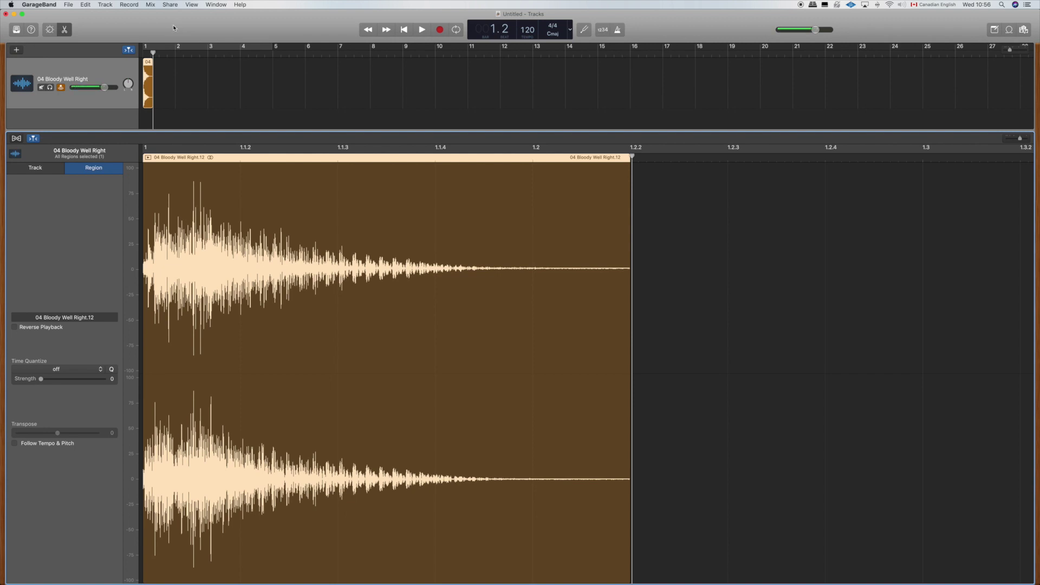
pyautogui.click(168, 5)
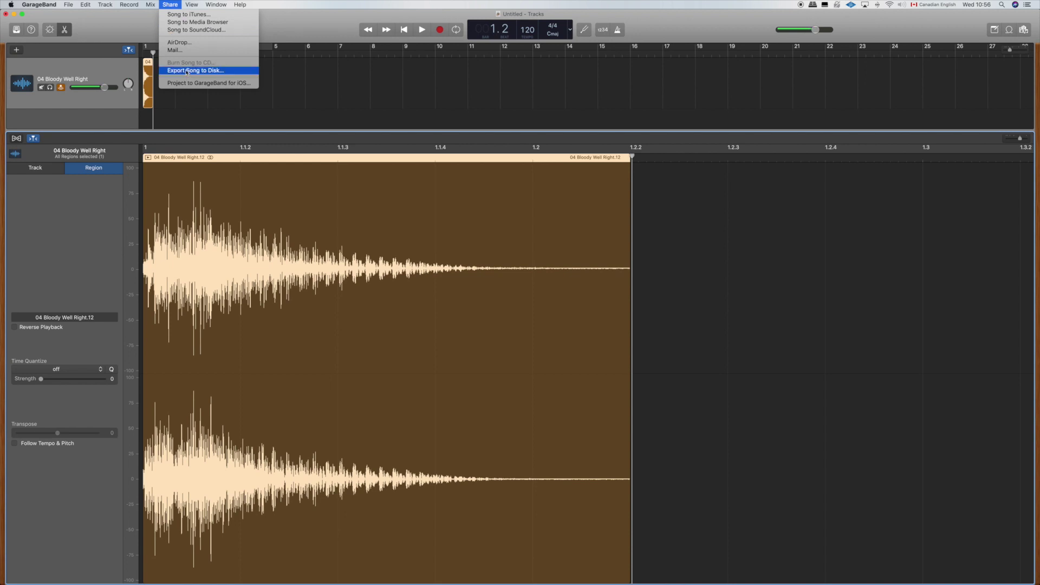
# - Export the song to disk as a WAVE file at Uncompressed 16-bit quality
pyautogui.click(258, 72)
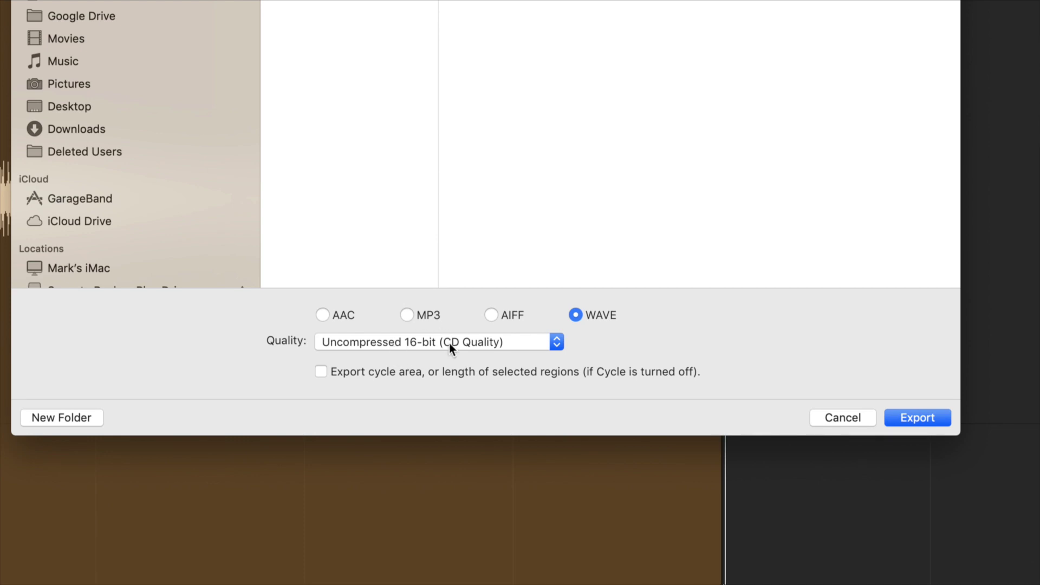
pyautogui.click(469, 346)
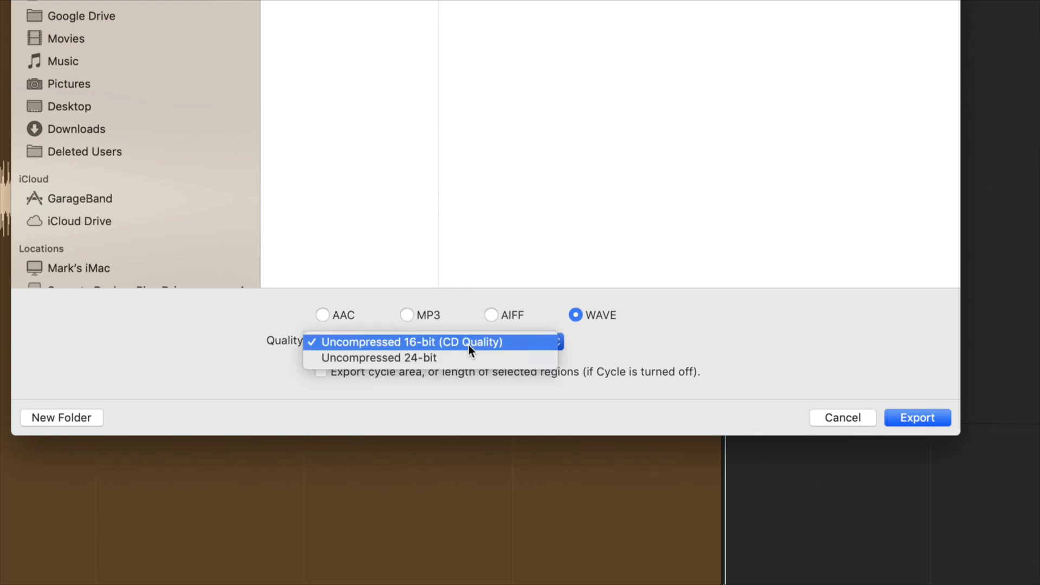
pyautogui.click(612, 339)
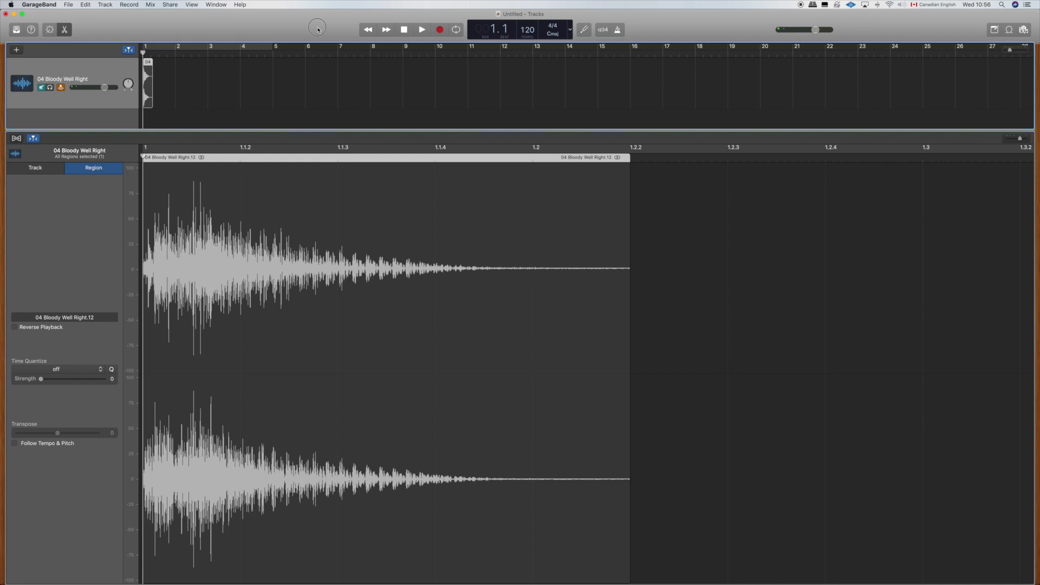
# - In Finder's GarageBand folder, rename the exported WAVE file to bloody.wav
pyautogui.moveTo(81, 575)
pyautogui.click(38, 574)
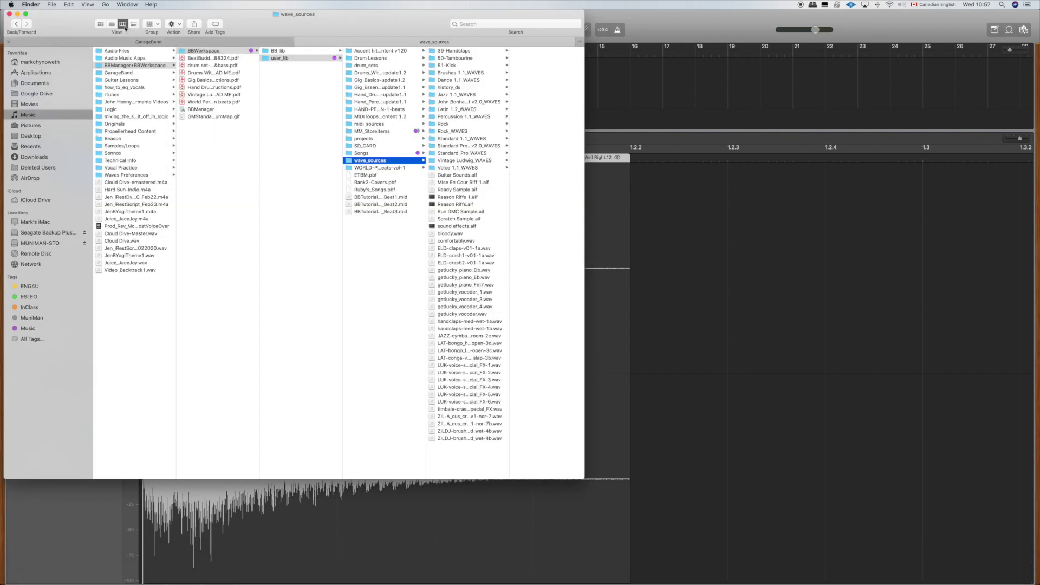
pyautogui.click(191, 41)
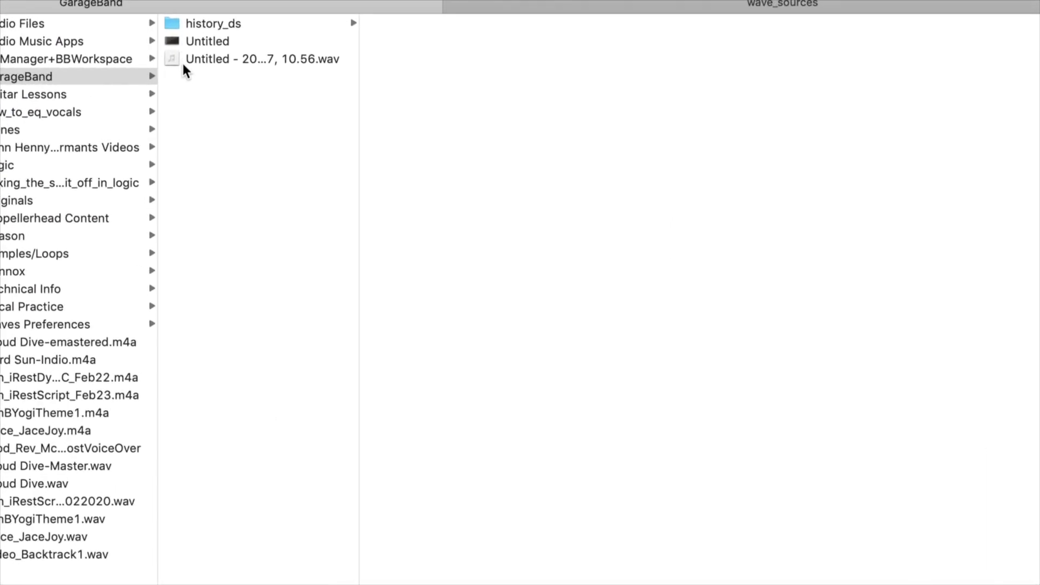
pyautogui.click(222, 58)
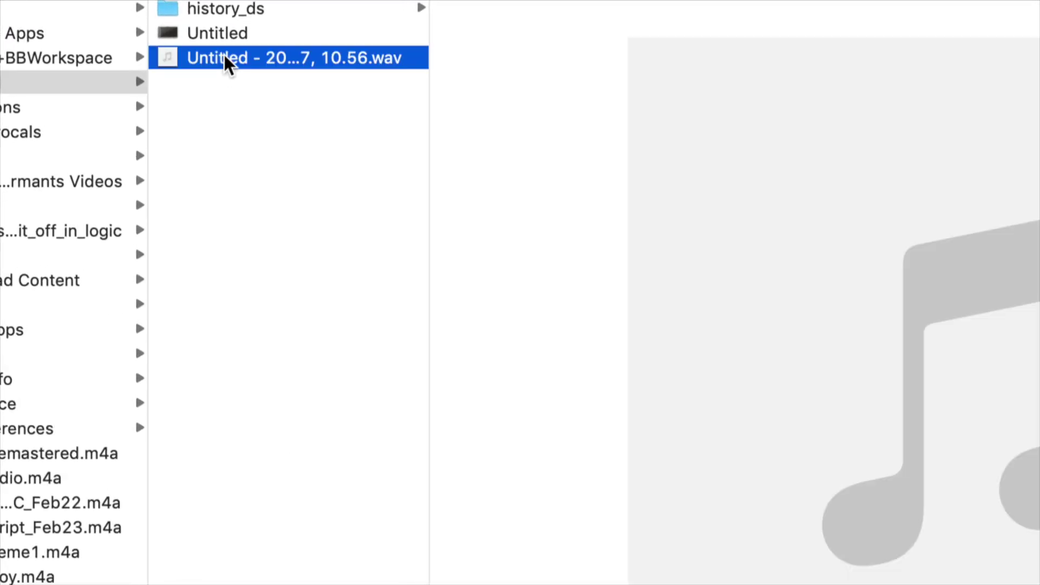
pyautogui.click(224, 57)
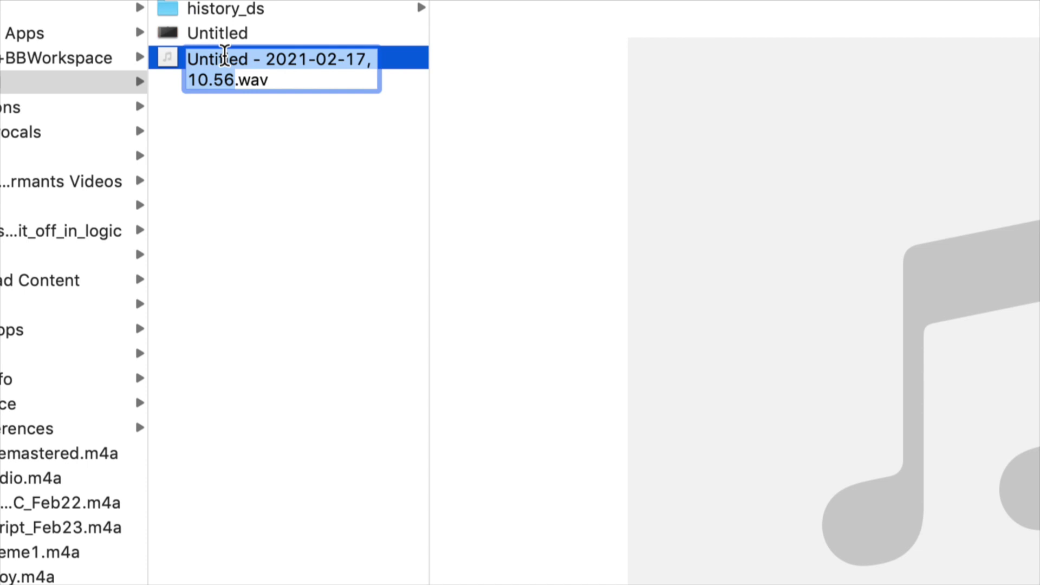
pyautogui.write('bloody')
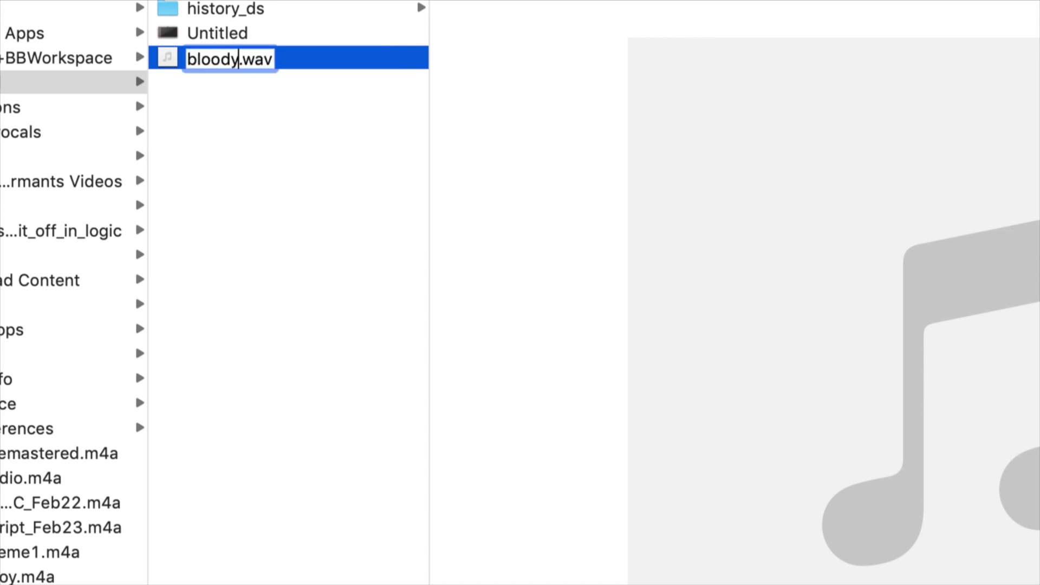
pyautogui.press('Return')
pyautogui.press('Return')
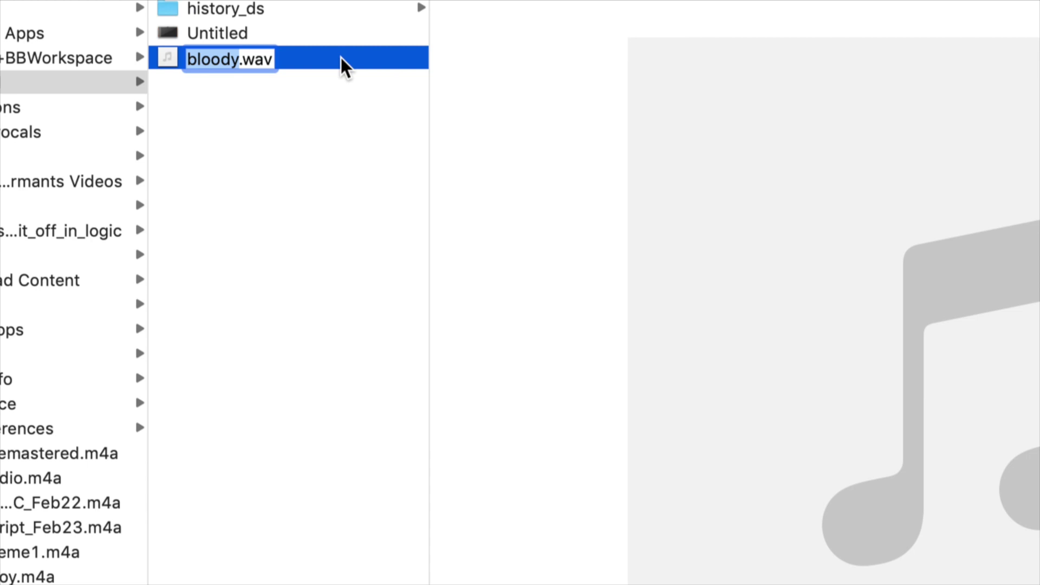
pyautogui.press('Return')
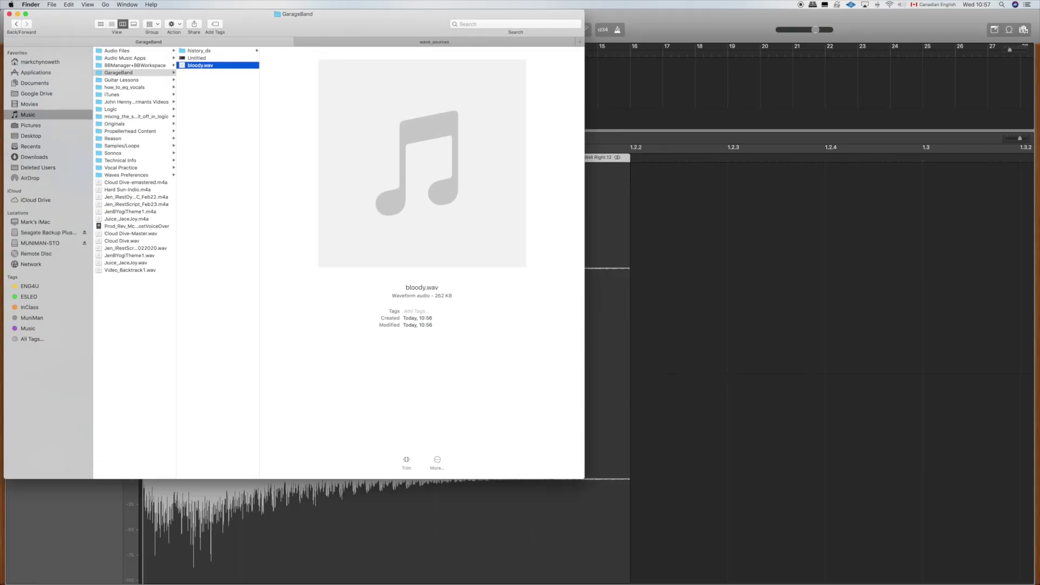
# - Try loading bloody.wav as part 1's Accent Hit in 6/8 Soup Beat, which triggers a format error
pyautogui.moveTo(707, 564)
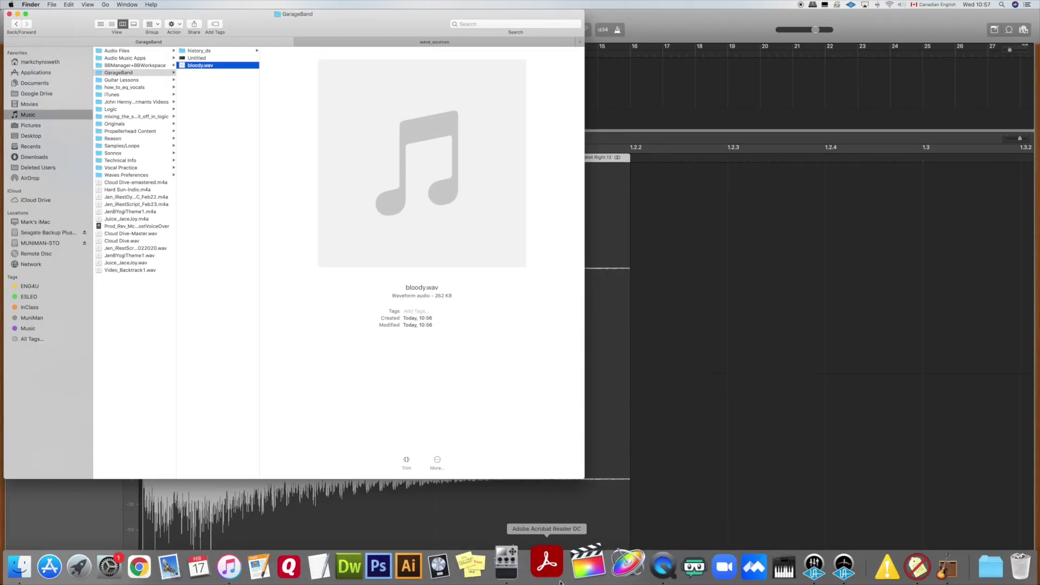
pyautogui.click(498, 566)
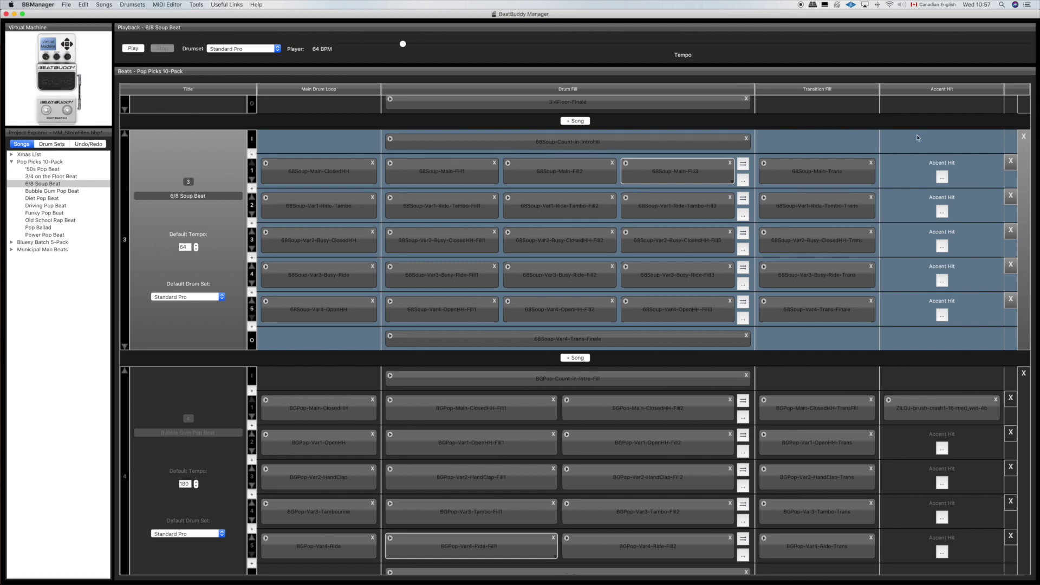
pyautogui.click(943, 178)
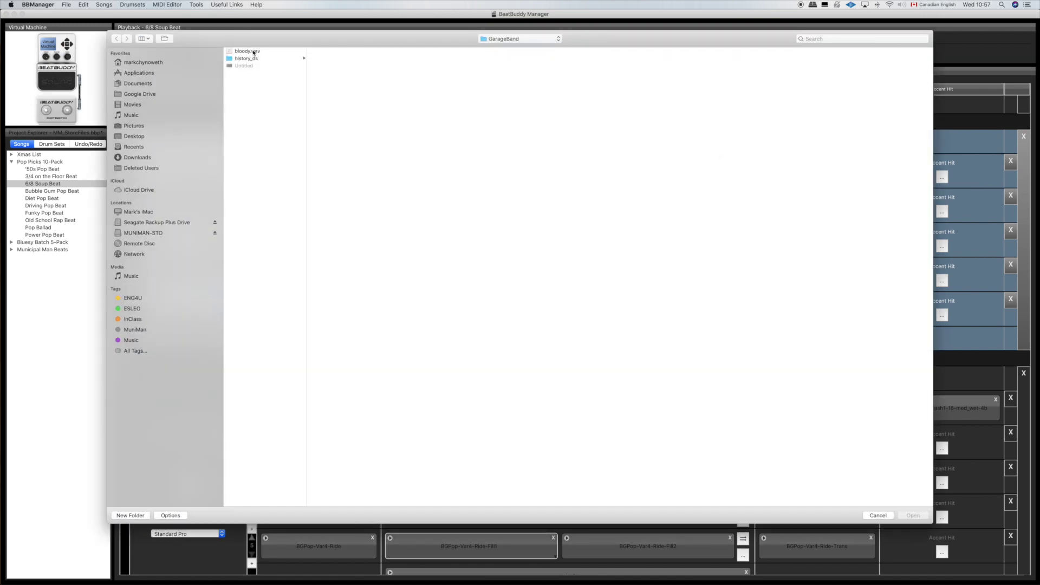
pyautogui.click(250, 51)
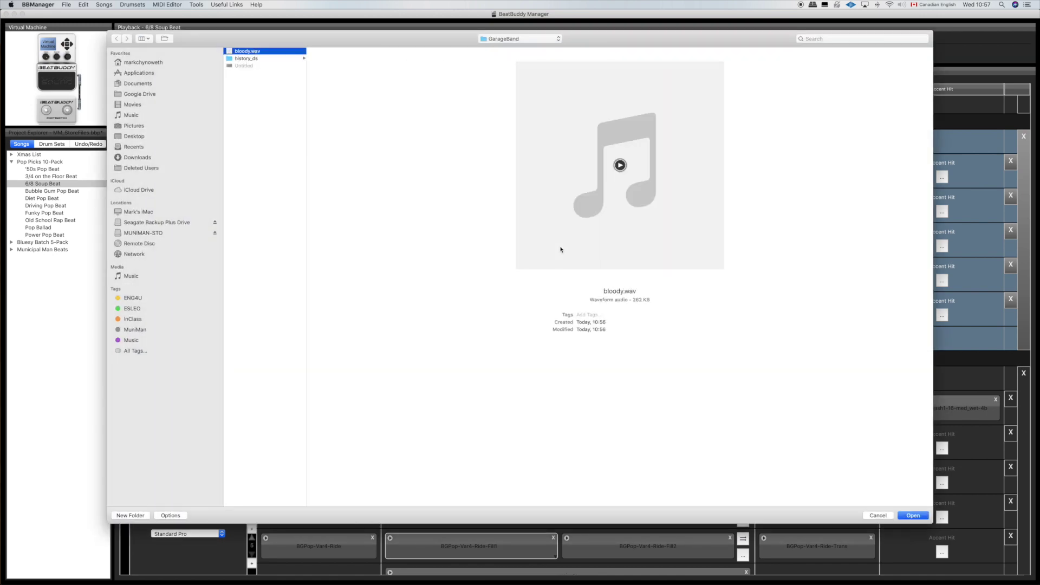
pyautogui.press('Return')
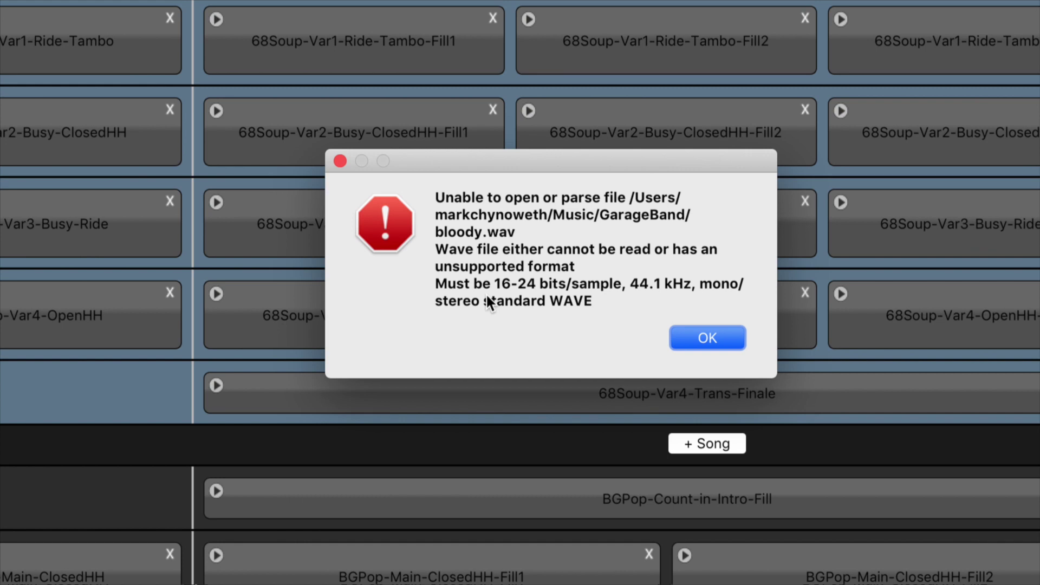
pyautogui.moveTo(437, 158); pyautogui.dragTo(394, 140)
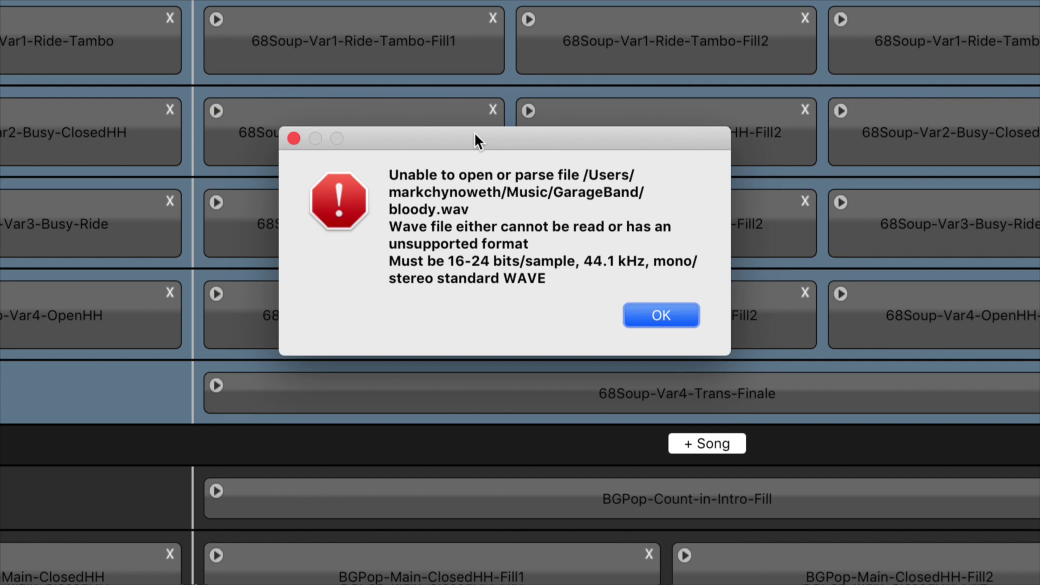
# - Dismiss the format error and select bloody.wav in the GarageBand folder in Finder
pyautogui.click(671, 317)
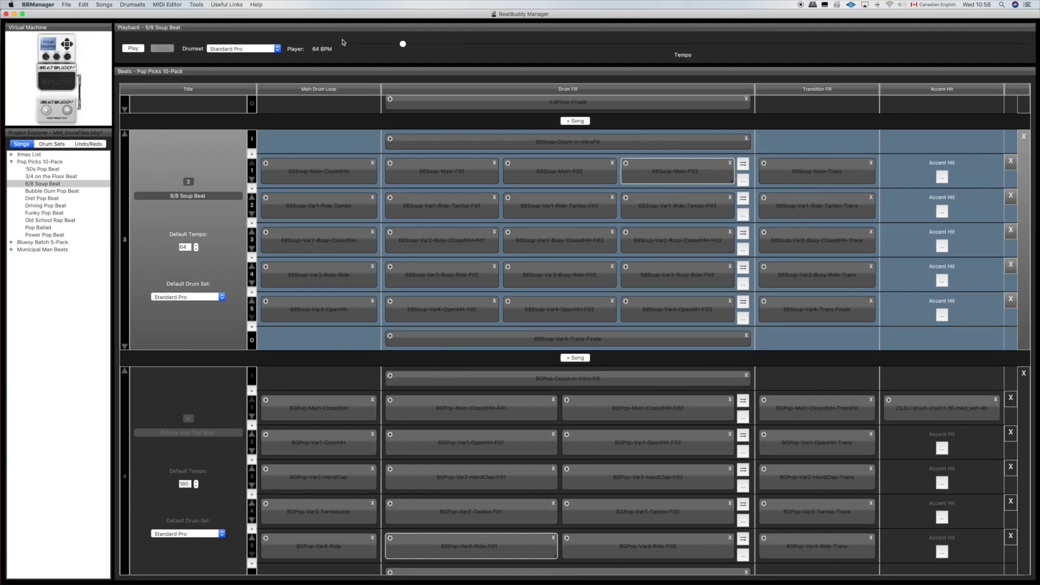
pyautogui.moveTo(52, 569)
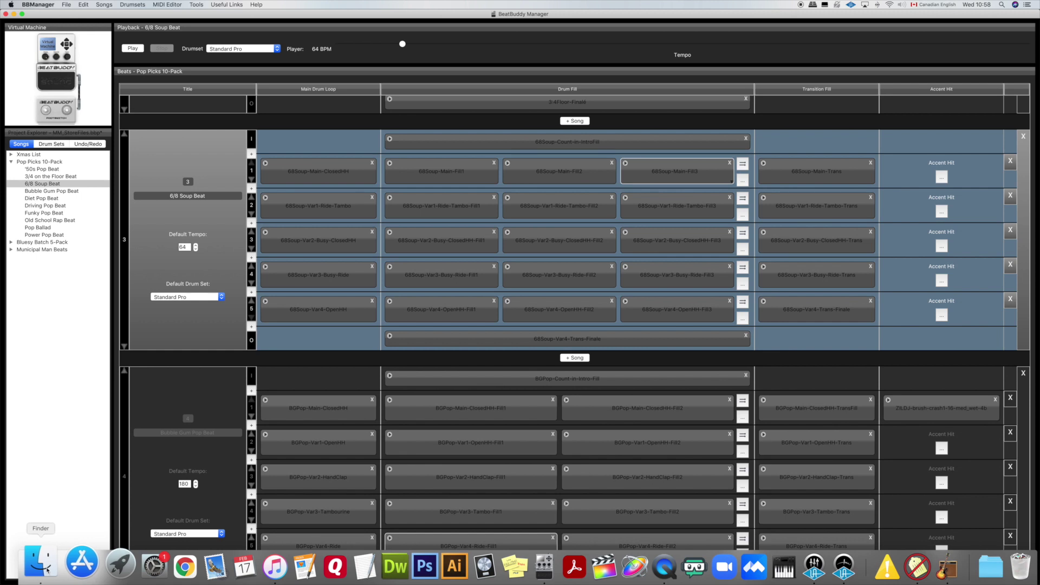
pyautogui.click(47, 570)
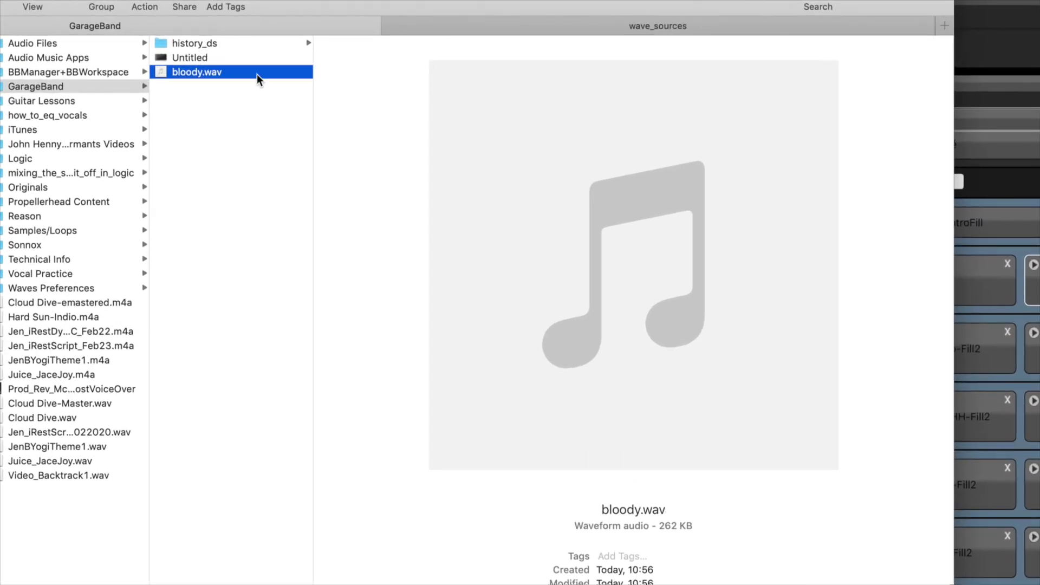
pyautogui.click(230, 65)
# - Open bloody.wav with Tag Stripper and strip its metadata into wave_sources
pyautogui.rightClick(256, 71)
pyautogui.moveTo(309, 94)
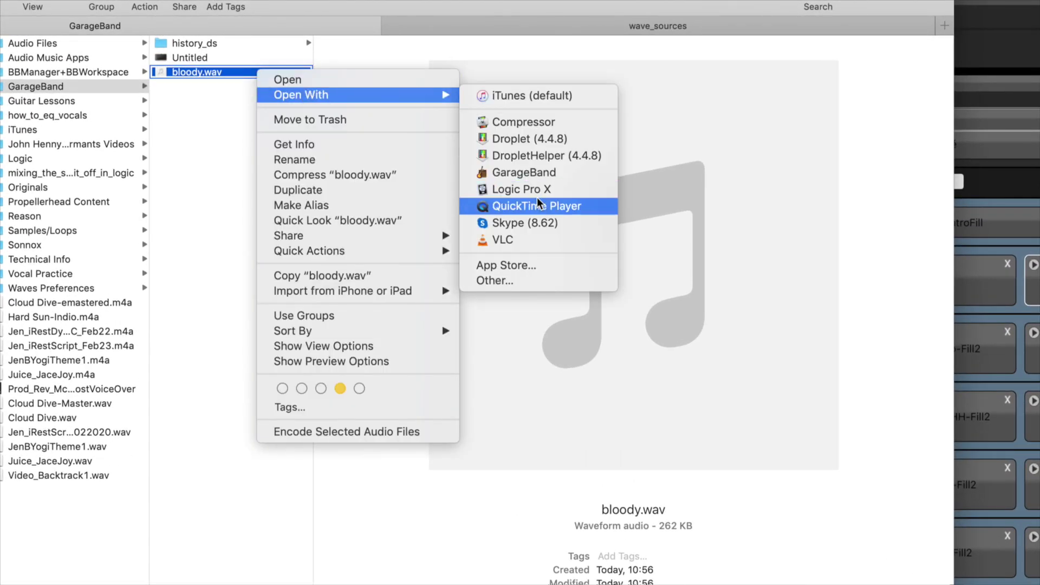
pyautogui.click(508, 277)
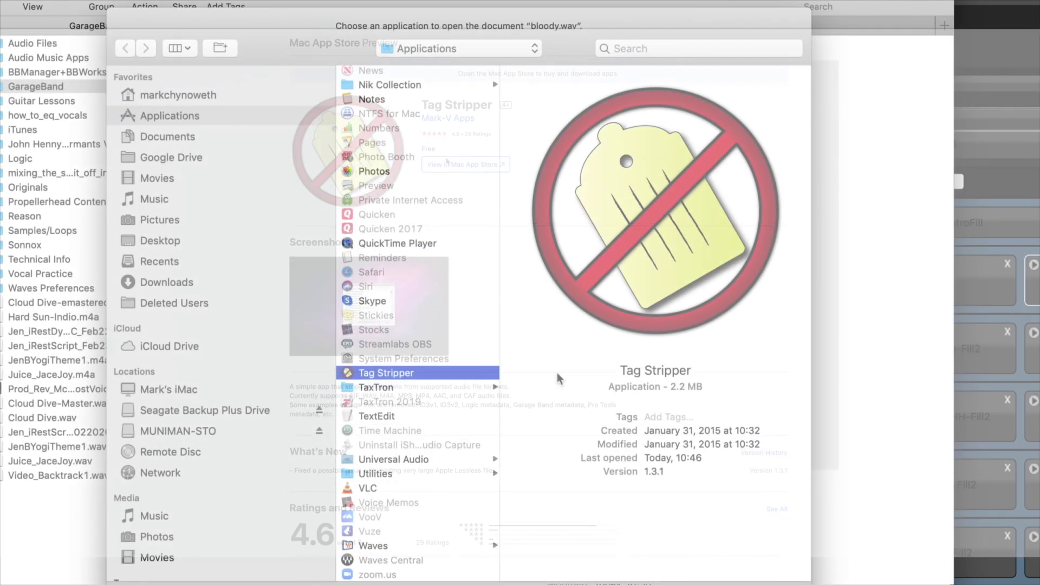
pyautogui.press('Return')
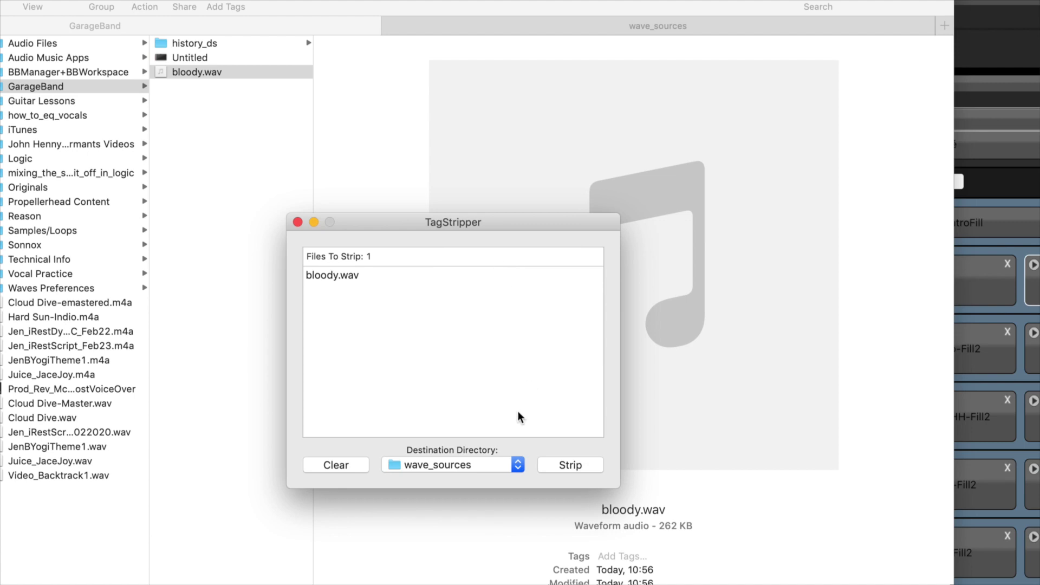
pyautogui.click(560, 463)
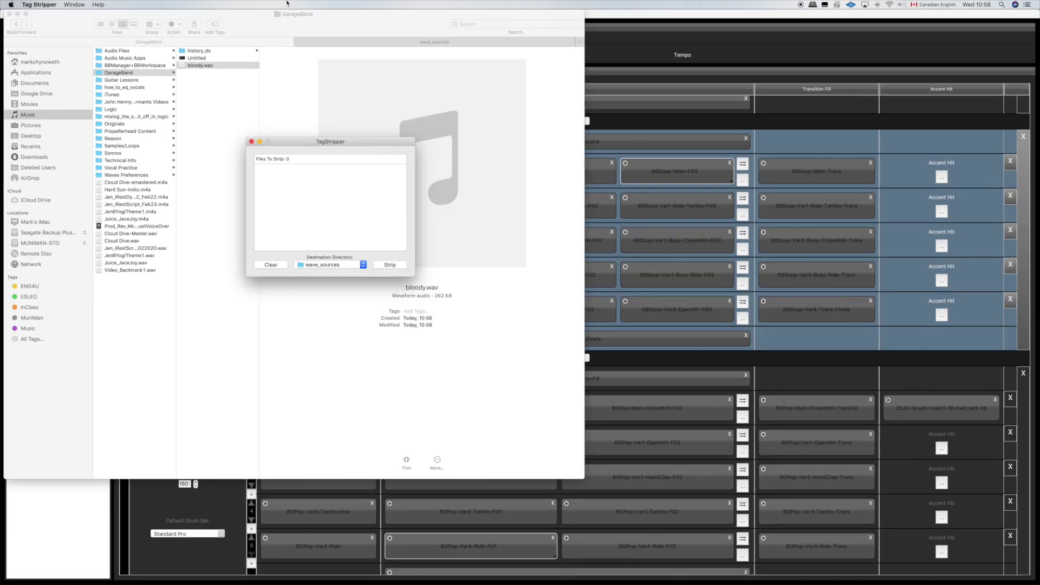
# - In wave_sources, check that the cleaned bloody.wav is 44.1 kHz, 16 bits per sample
pyautogui.click(401, 43)
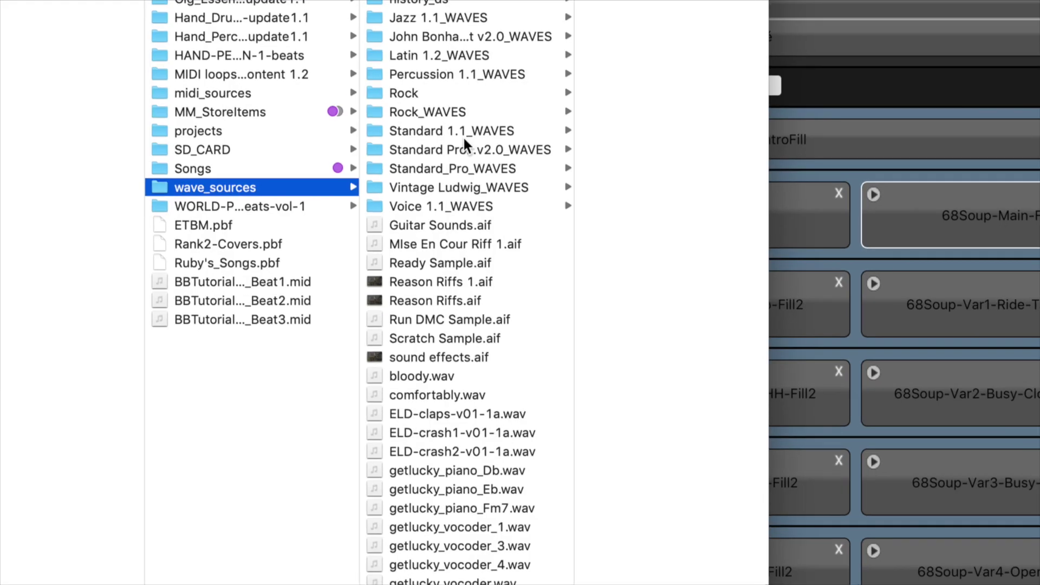
pyautogui.click(421, 376)
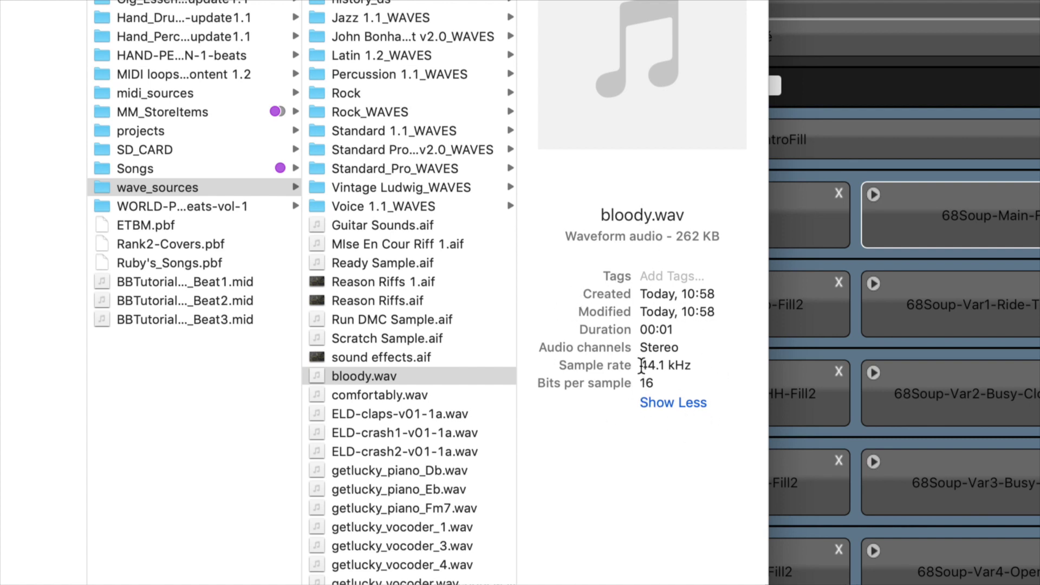
pyautogui.moveTo(642, 366)
pyautogui.mouseDown()
pyautogui.moveTo(703, 368)
pyautogui.moveTo(640, 384)
pyautogui.mouseUp()
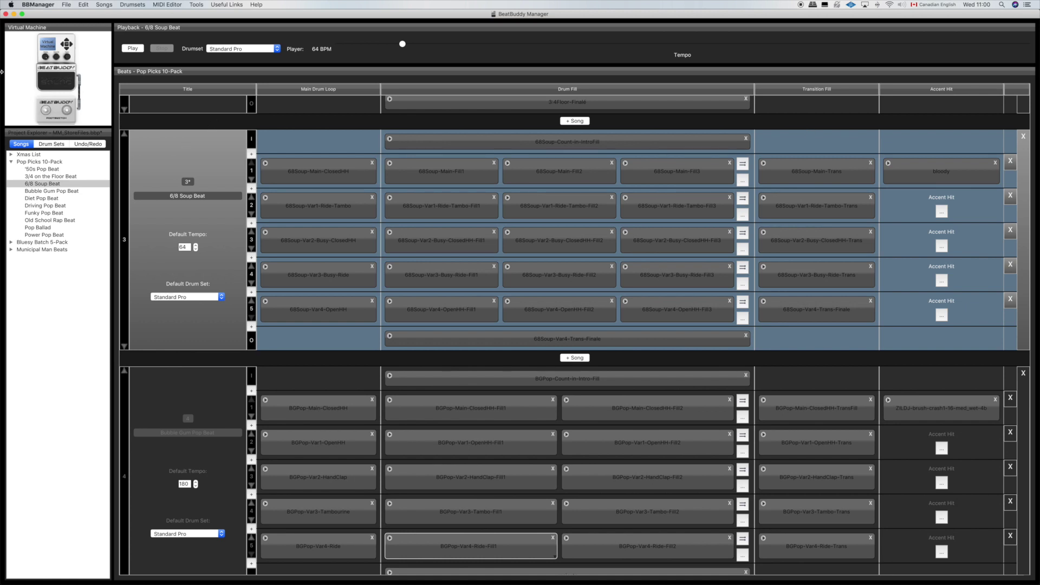
# - Play 6/8 Soup Beat on the virtual pedal with the bloody accent hit
pyautogui.click(47, 110)
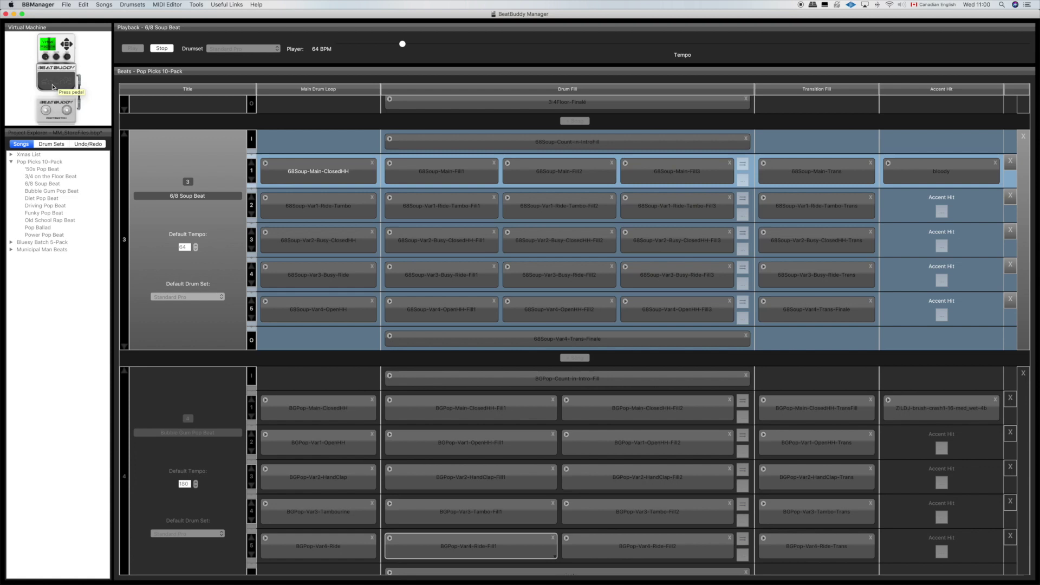
# - Trigger two drum fills on the virtual pedal during playback, then stop the song
pyautogui.click(53, 87)
pyautogui.click(54, 85)
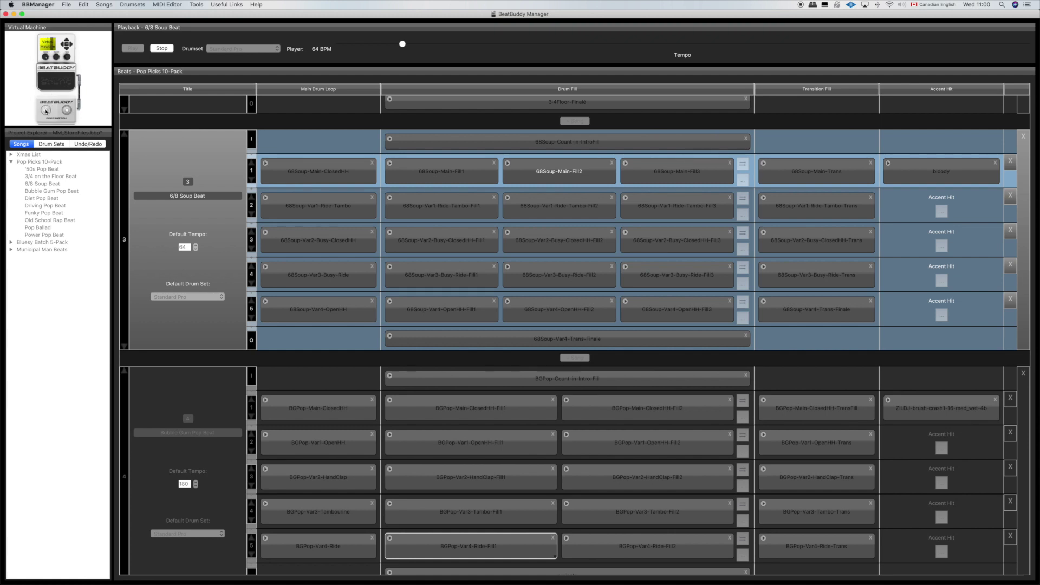
pyautogui.click(162, 49)
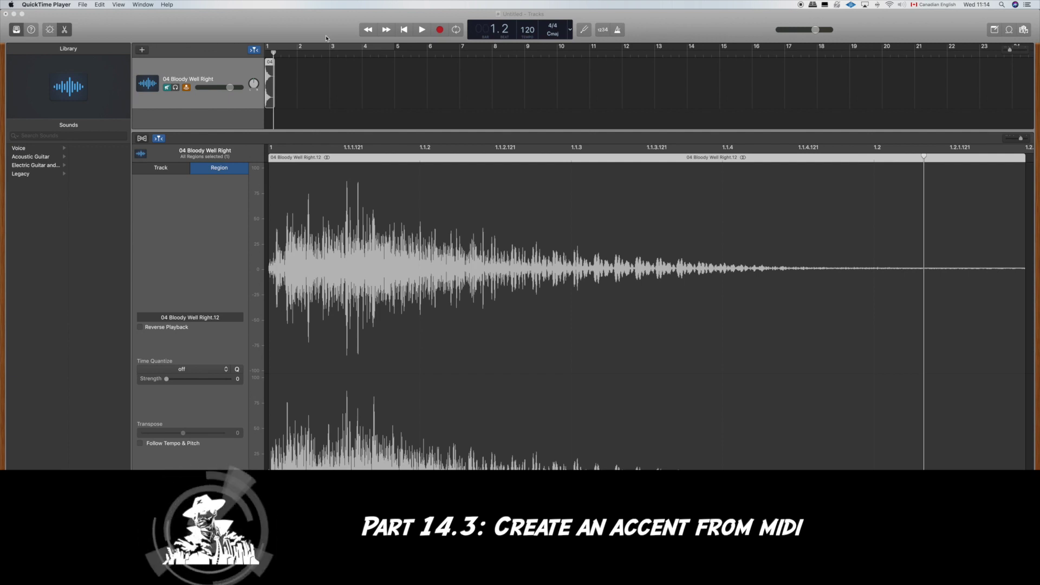
# - Add a Software Instrument track and load World > Percussion > Chinese Kit on it
pyautogui.click(247, 29)
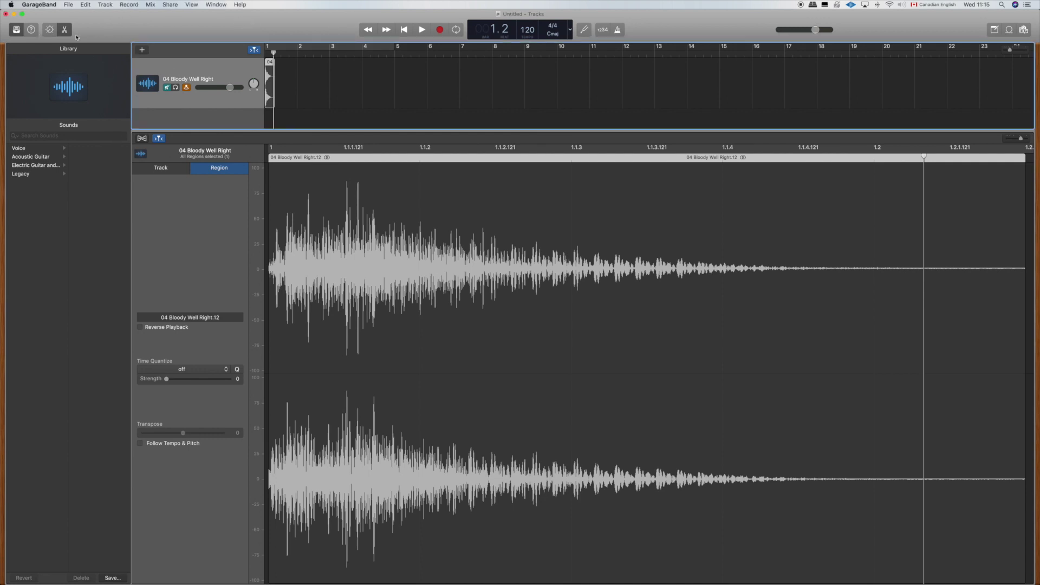
pyautogui.click(143, 50)
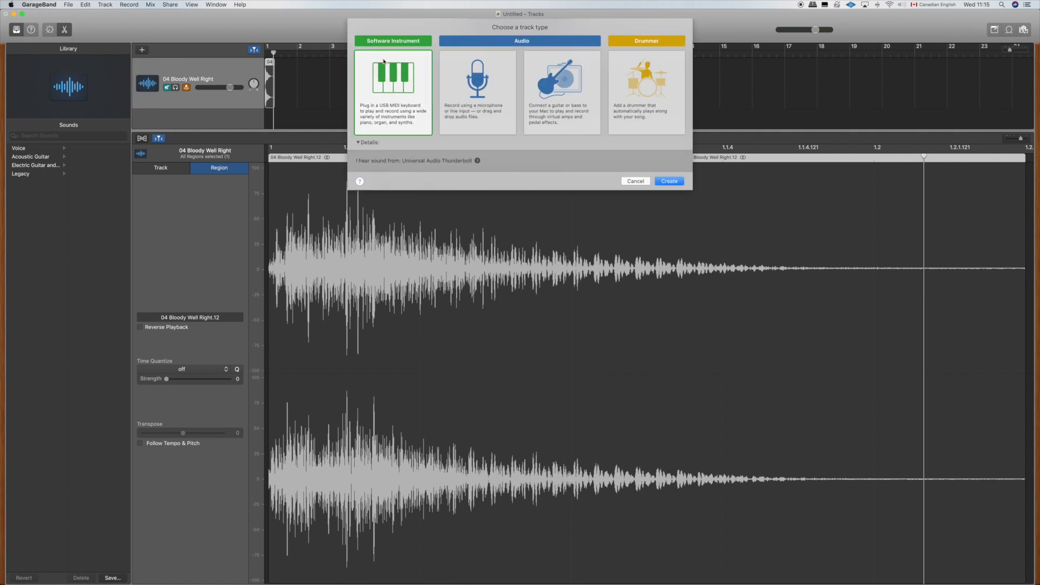
pyautogui.click(670, 181)
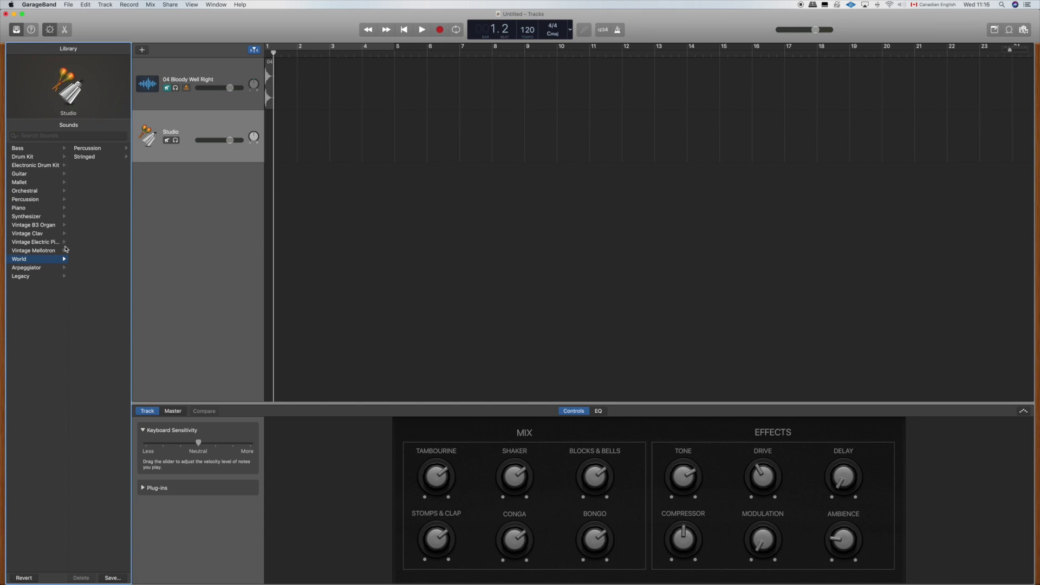
pyautogui.click(97, 148)
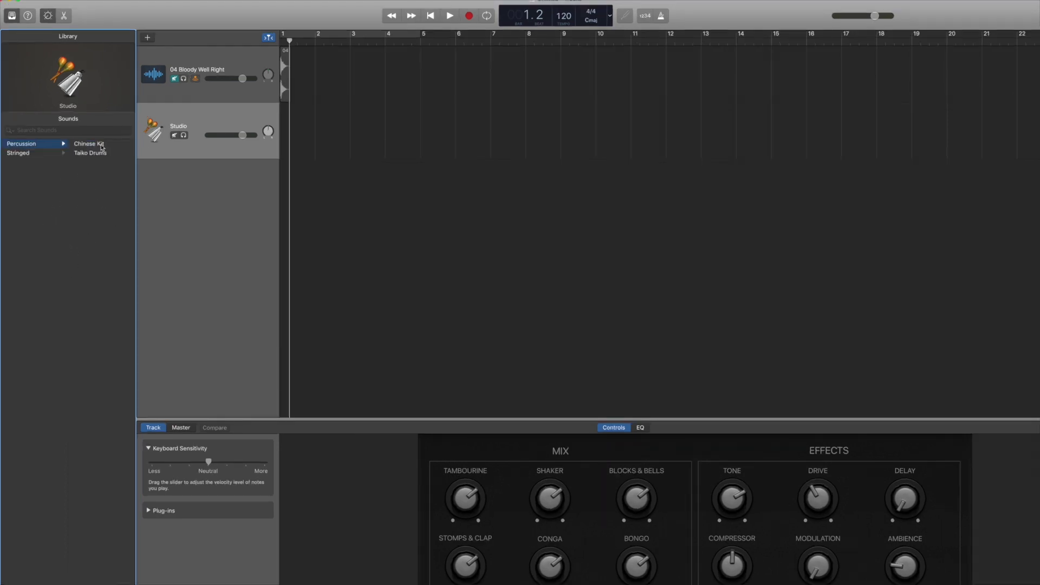
pyautogui.click(94, 145)
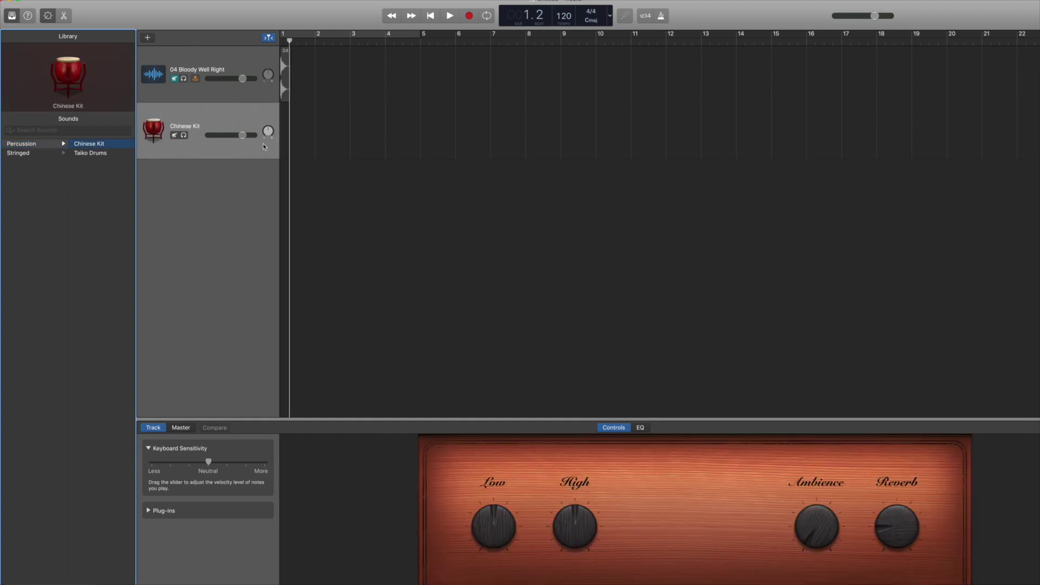
pyautogui.click(266, 151)
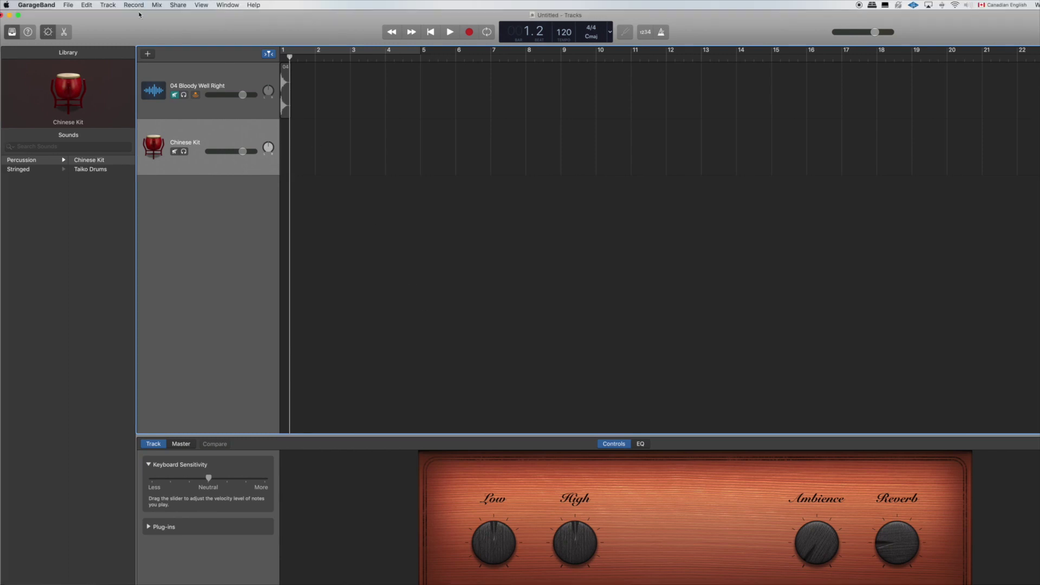
# - Show the Musical Typing keyboard and audition a Chinese Kit hit
pyautogui.click(216, 5)
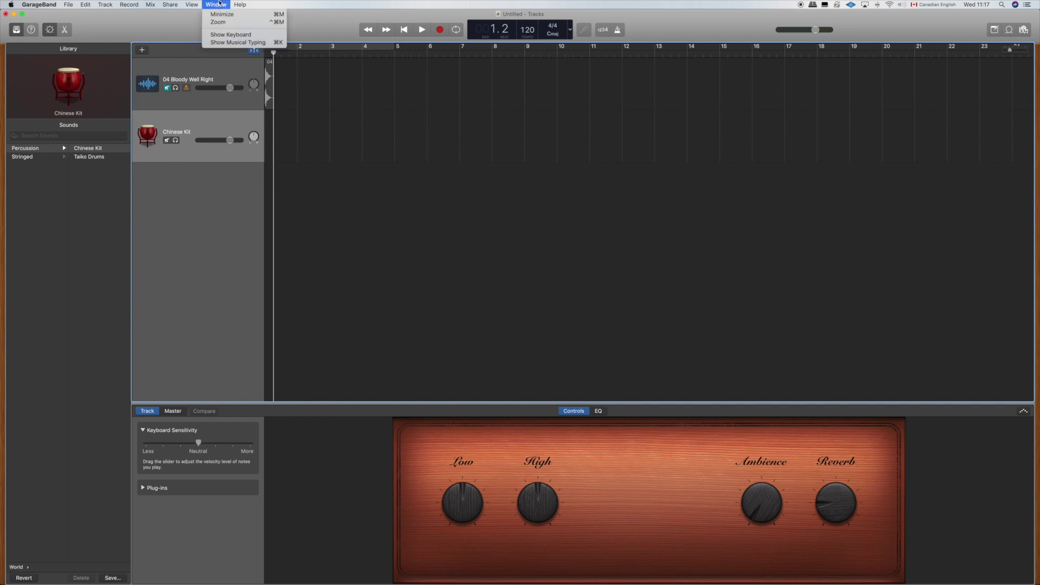
pyautogui.click(233, 42)
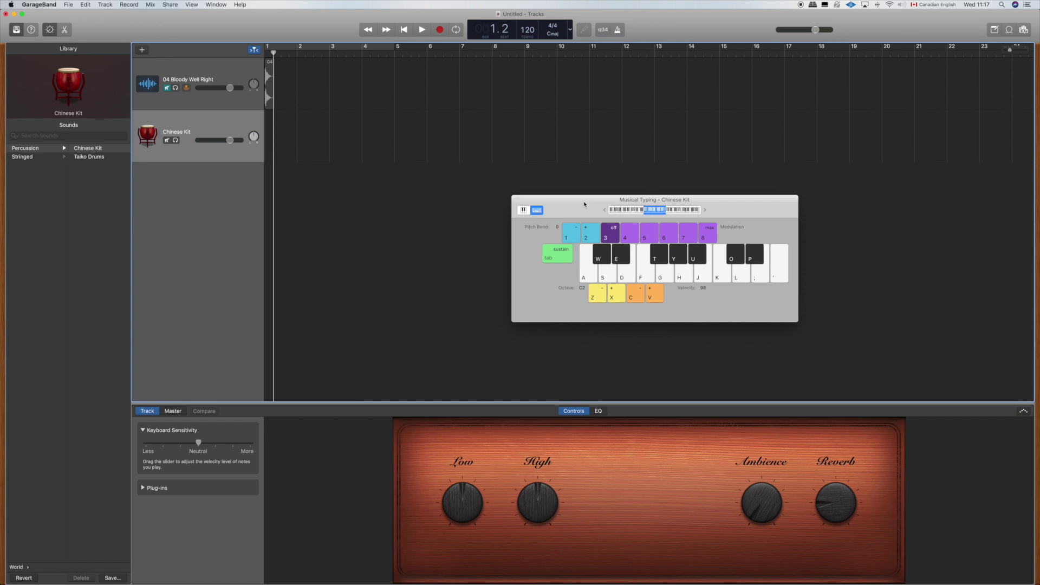
pyautogui.press('g')
pyautogui.press('g')
# - Open the Piano Roll and record a single C2 hit into a new region
pyautogui.press('e')
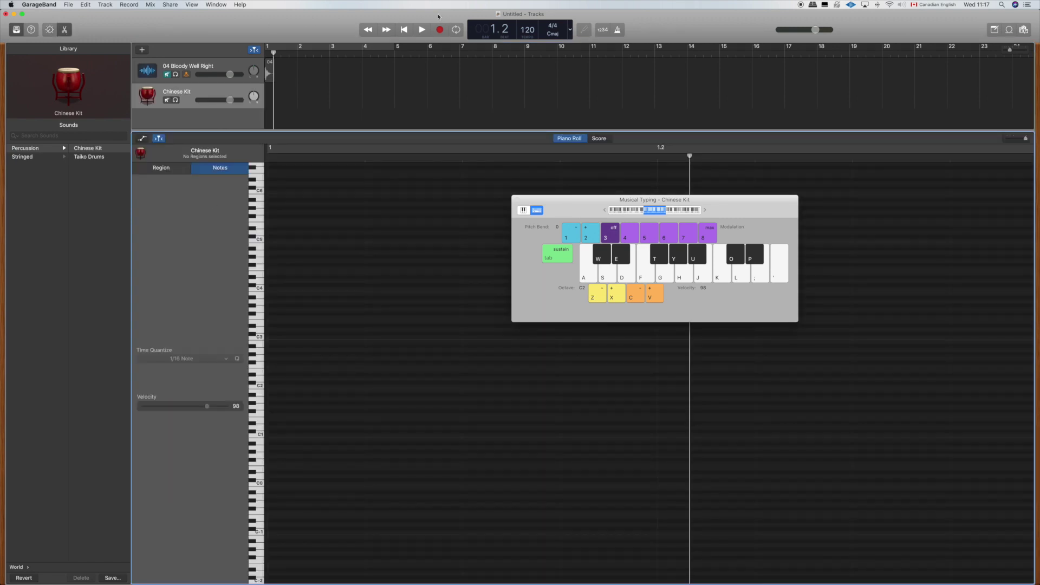
pyautogui.press('r')
pyautogui.press('a')
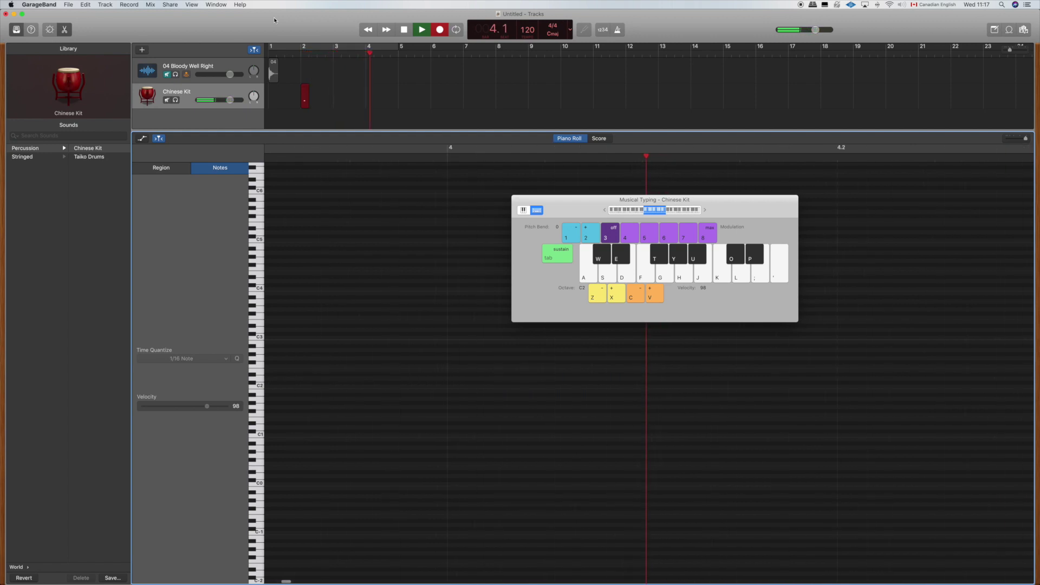
pyautogui.press('space')
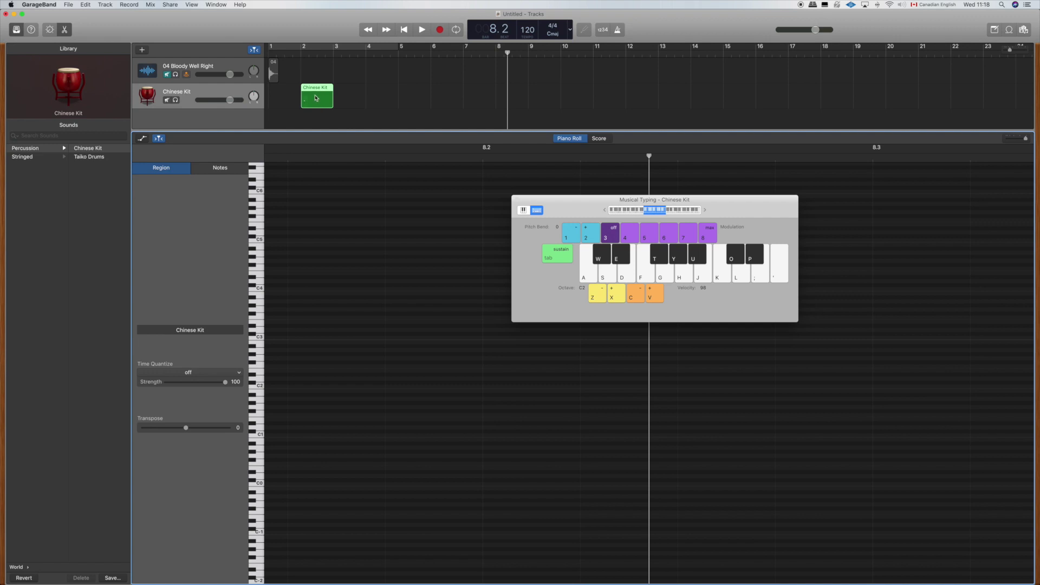
# - Move the Chinese Kit region to bar 1, put its note at 1.1 and quantize it
pyautogui.moveTo(317, 98); pyautogui.dragTo(285, 98)
pyautogui.press('Return')
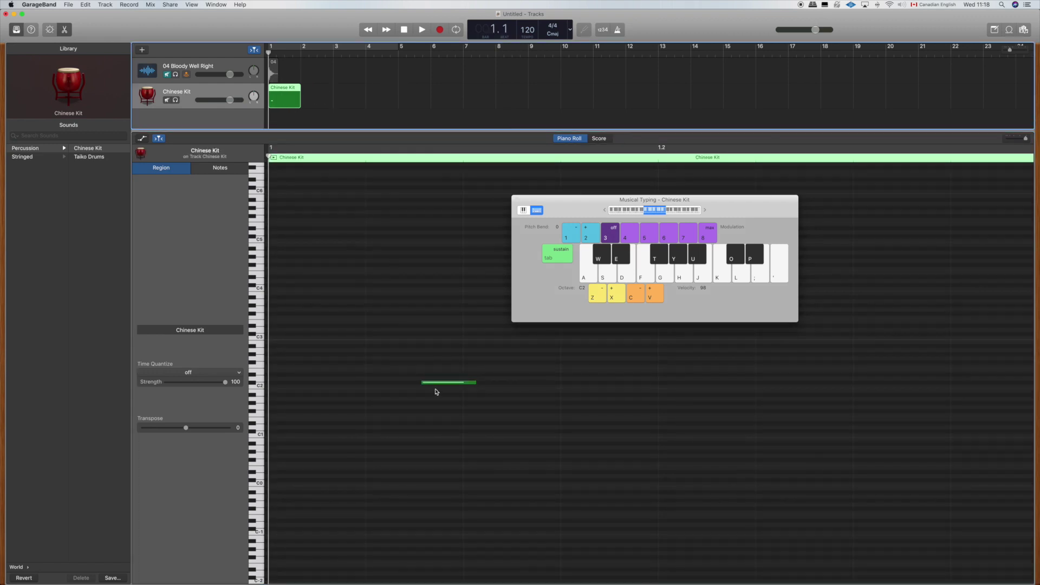
pyautogui.moveTo(432, 383); pyautogui.dragTo(274, 387)
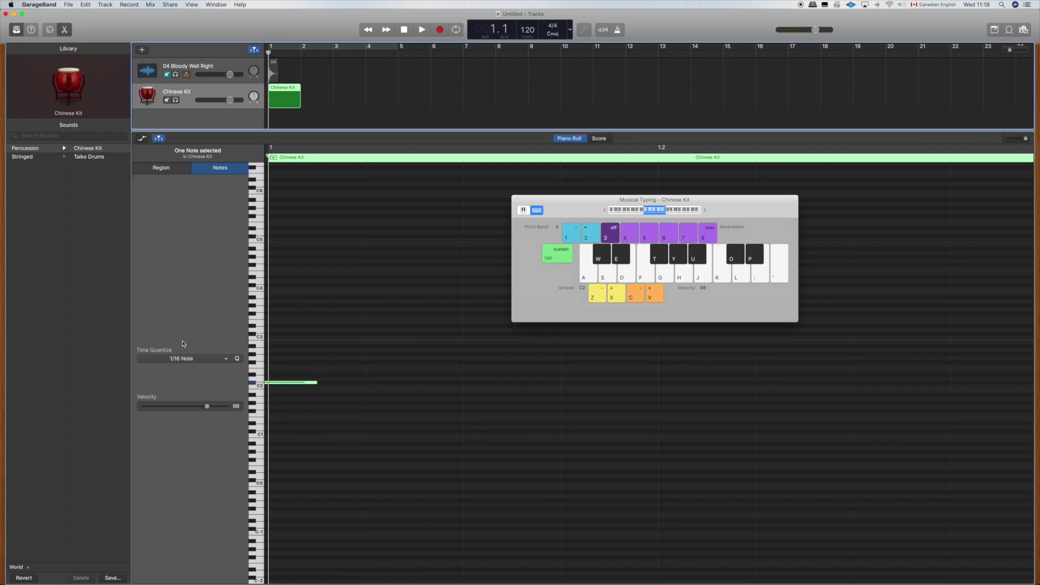
pyautogui.click(237, 359)
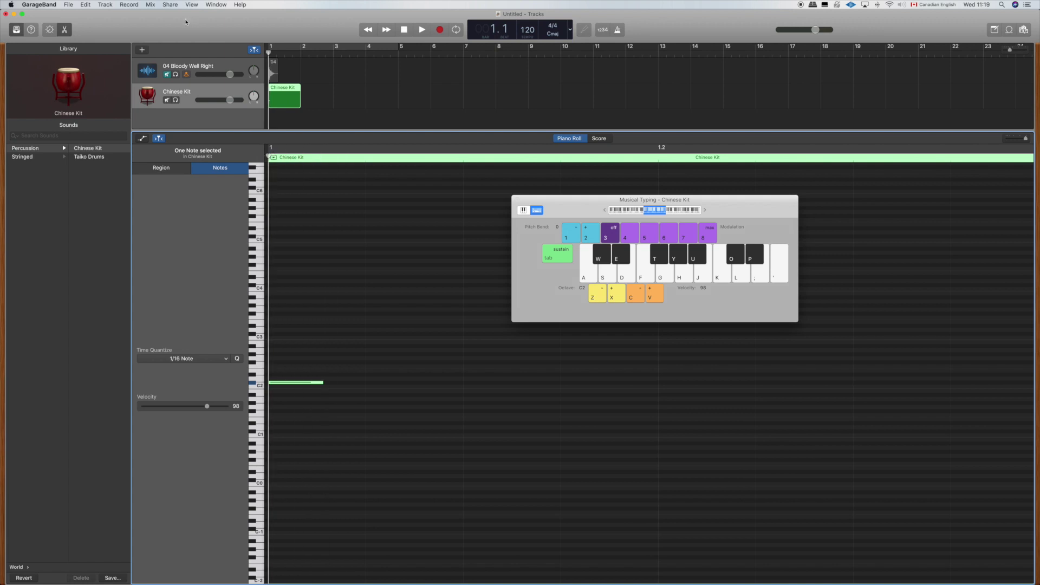
pyautogui.click(170, 5)
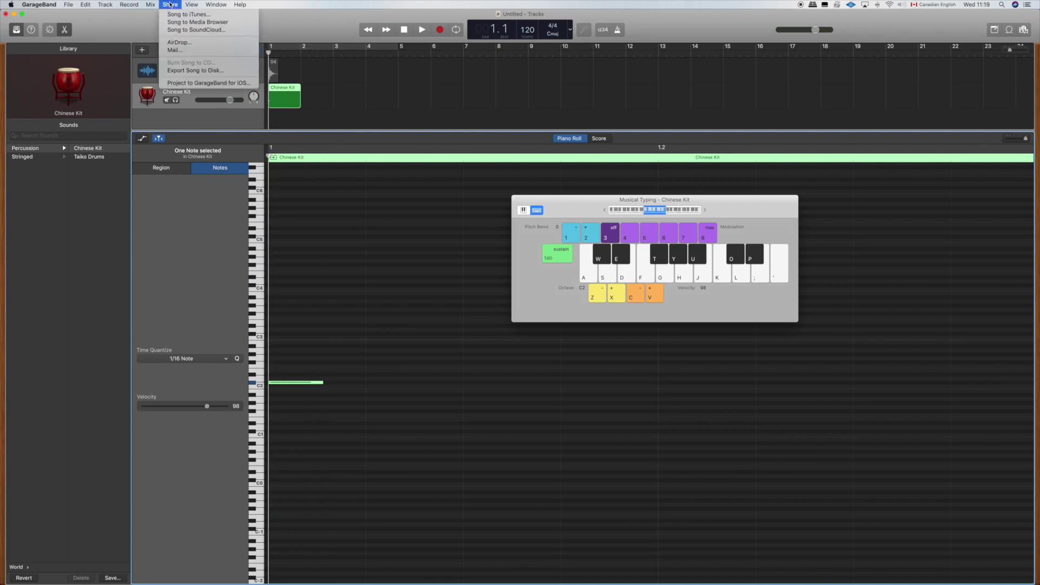
# - Export the GarageBand song to disk as an uncompressed WAVE file named gong
pyautogui.click(186, 71)
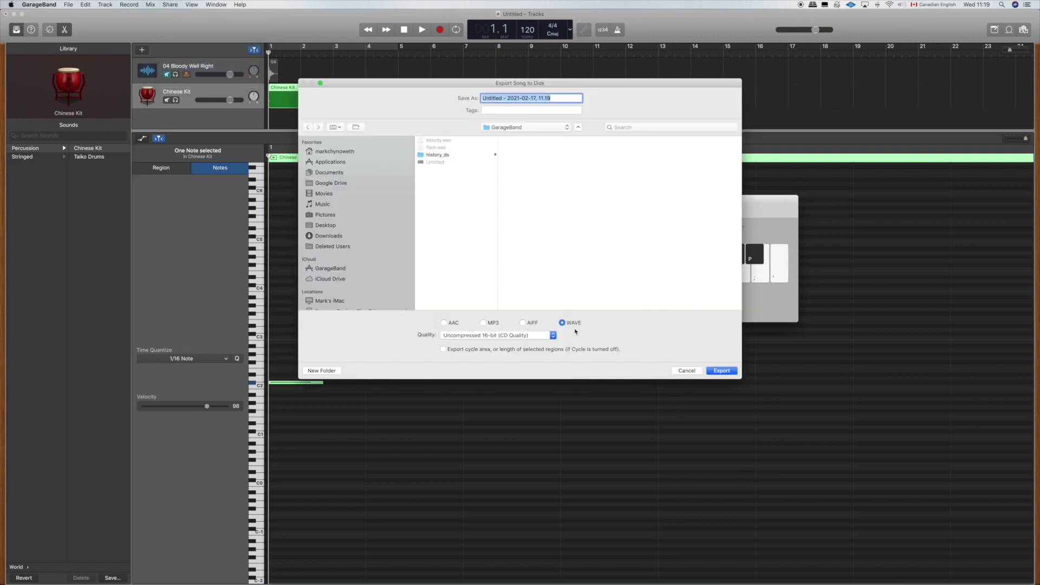
pyautogui.write('gong')
pyautogui.press('Return')
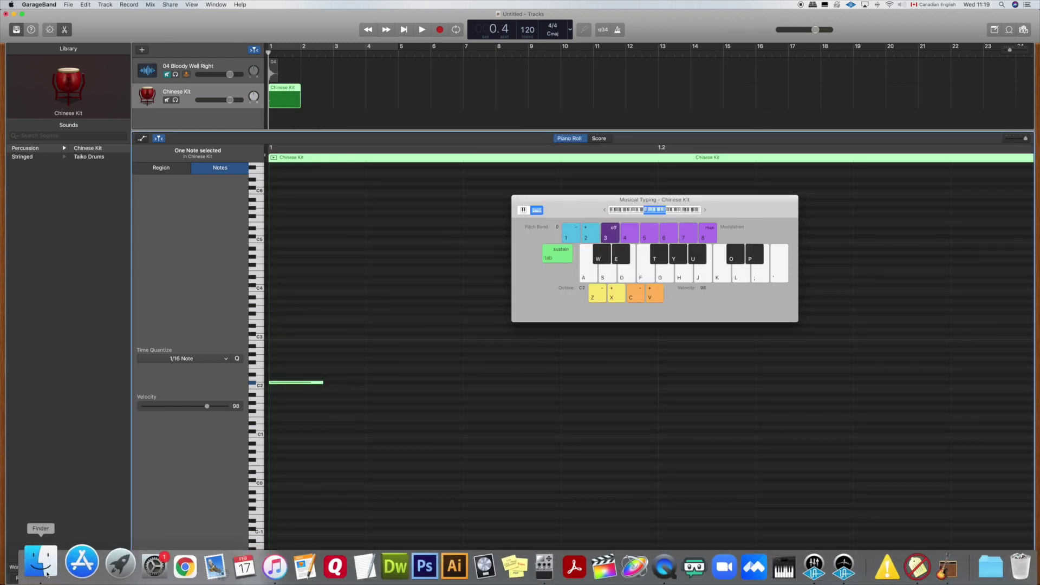
pyautogui.click(47, 573)
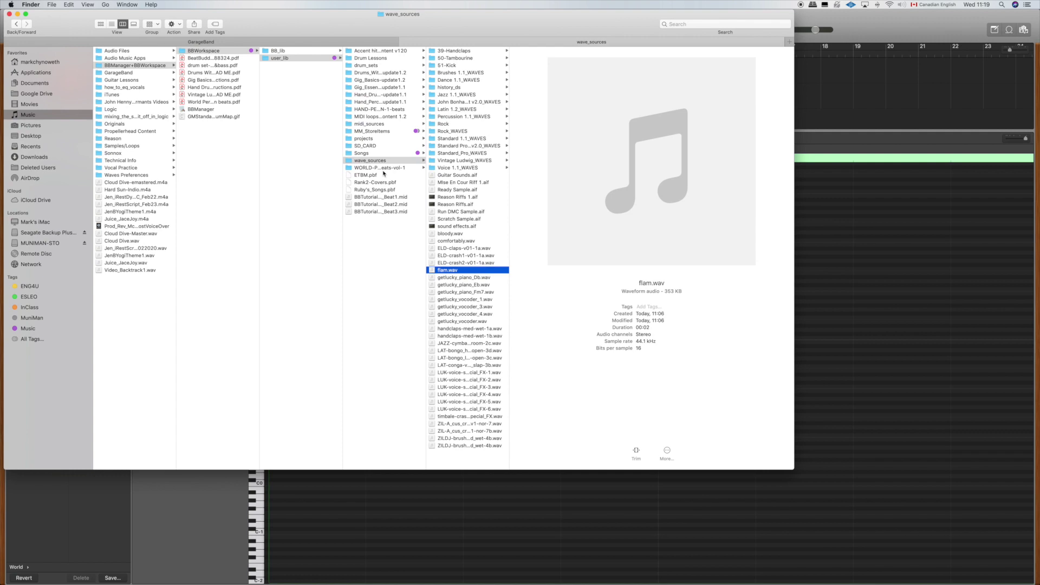
# - Strip the tags from gong.wav using TagStripper
pyautogui.click(201, 41)
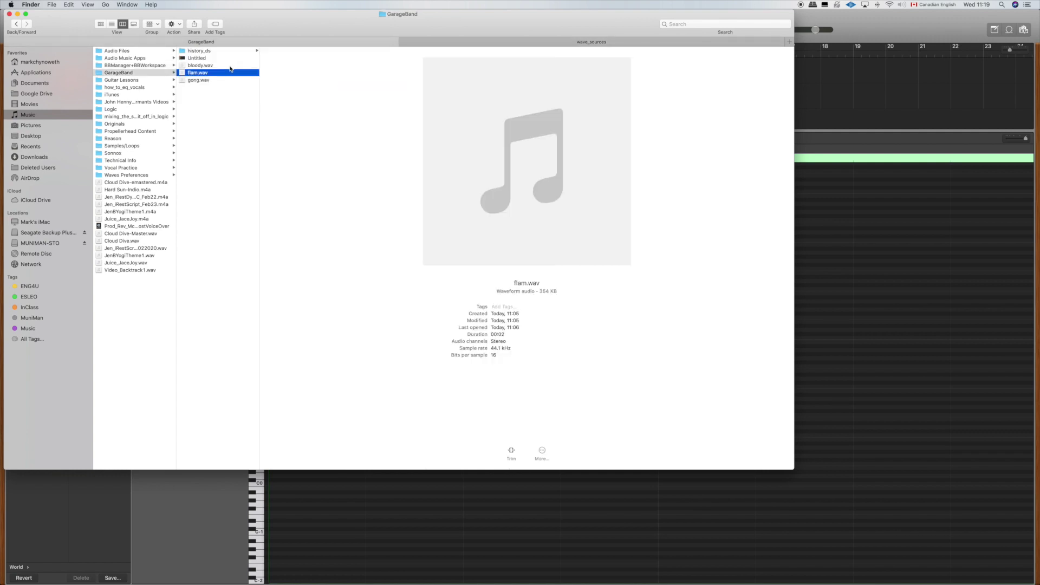
pyautogui.rightClick(228, 79)
pyautogui.moveTo(282, 90)
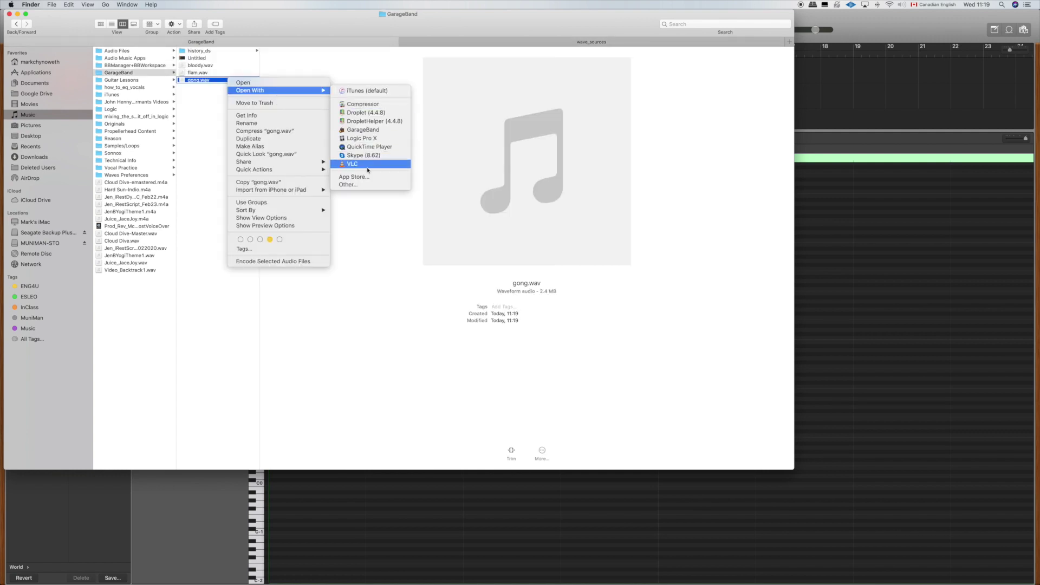
pyautogui.click(363, 185)
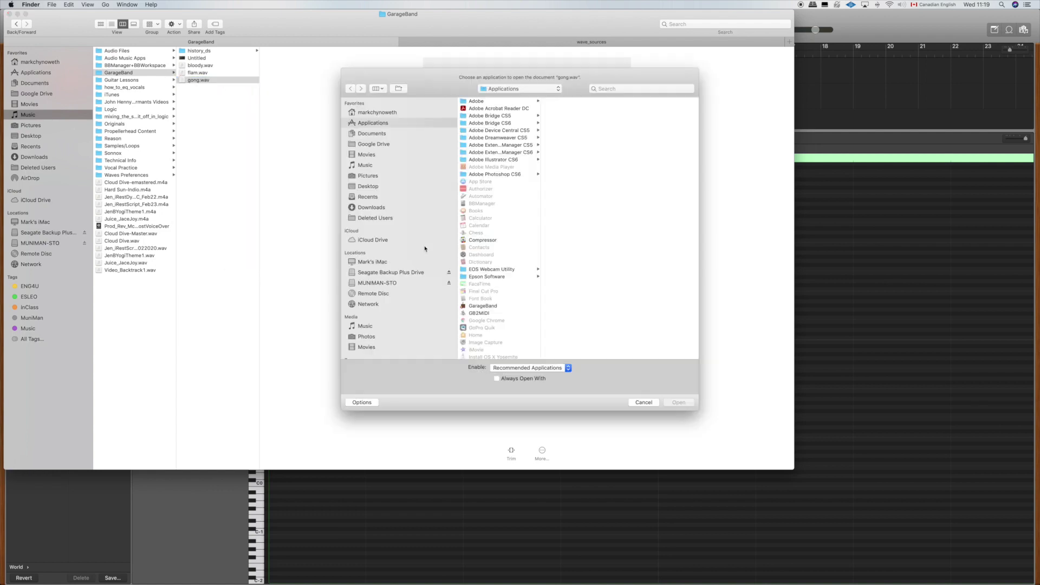
pyautogui.scroll(-10, 495, 271)
pyautogui.doubleClick(495, 254)
pyautogui.click(389, 265)
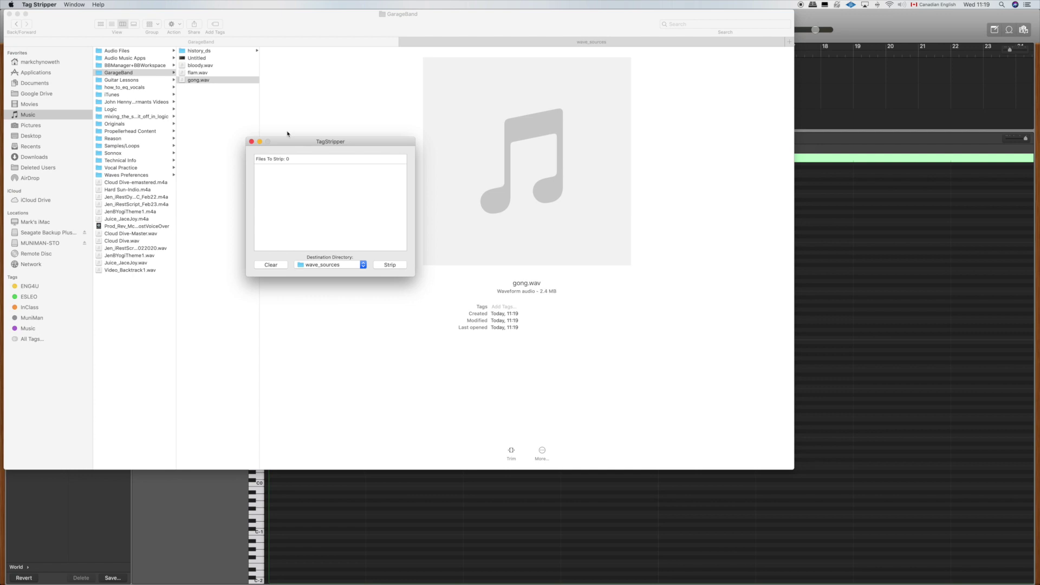
# - Confirm the stripped gong.wav sits in wave_sources and return to BeatBuddy Manager
pyautogui.click(490, 42)
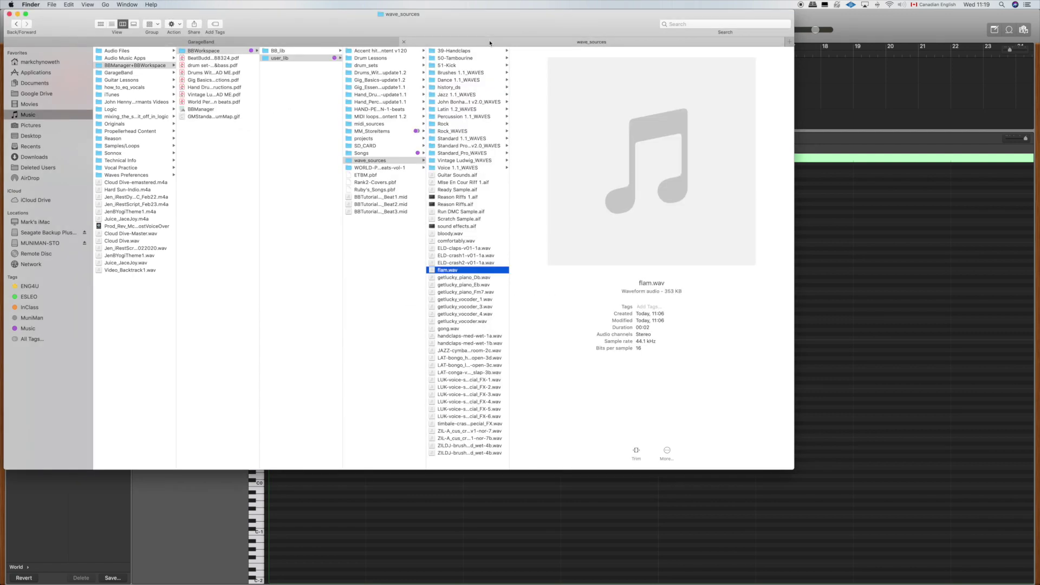
pyautogui.scroll(-1, 468, 281)
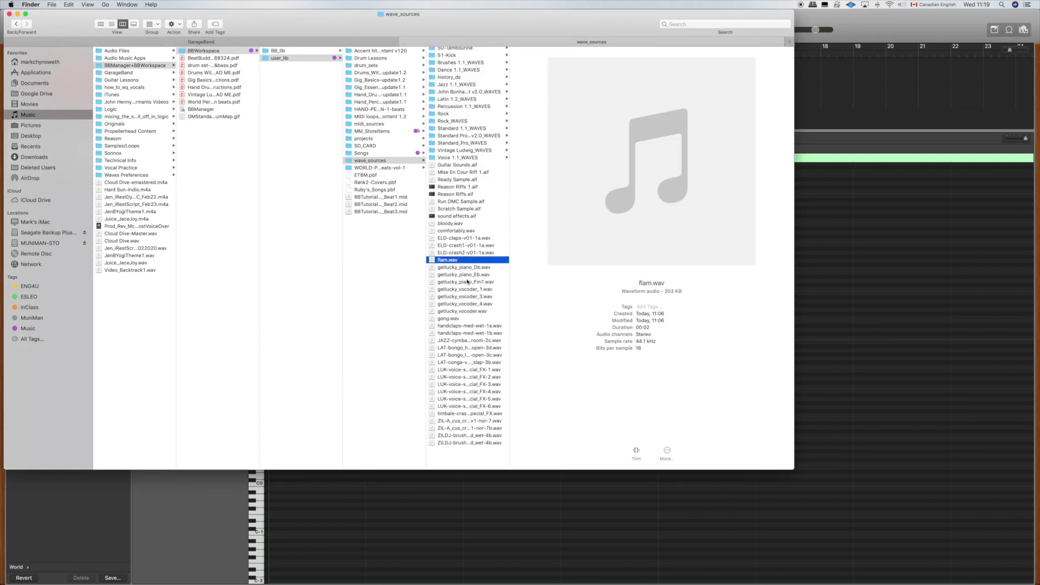
pyautogui.scroll(1, 467, 282)
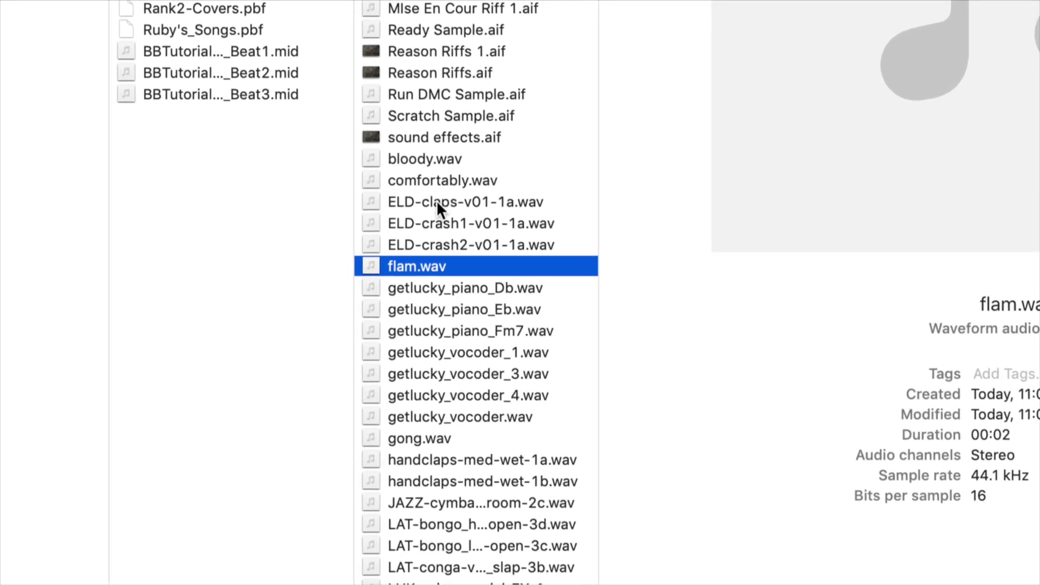
pyautogui.click(423, 440)
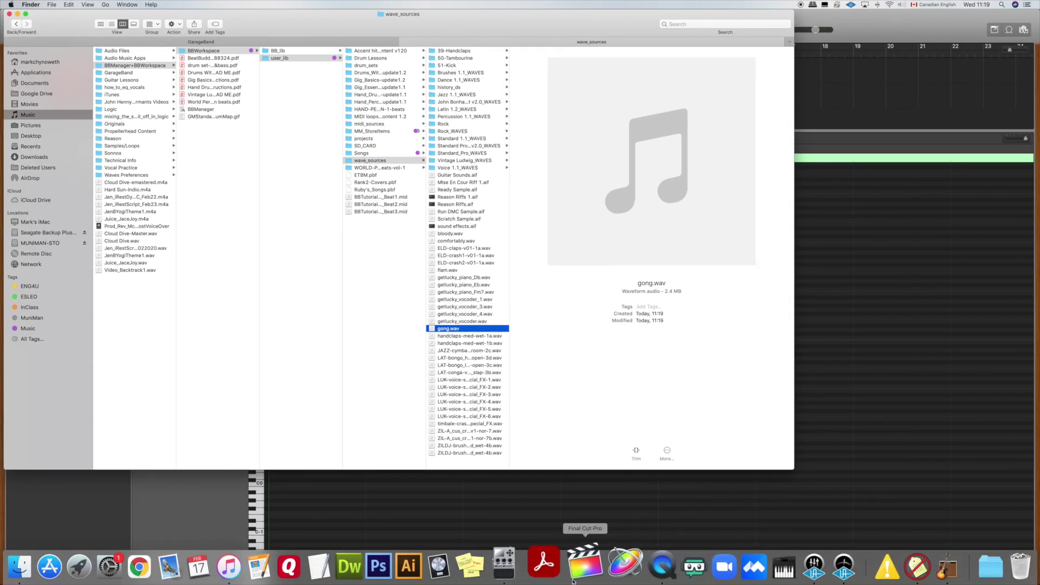
pyautogui.click(499, 566)
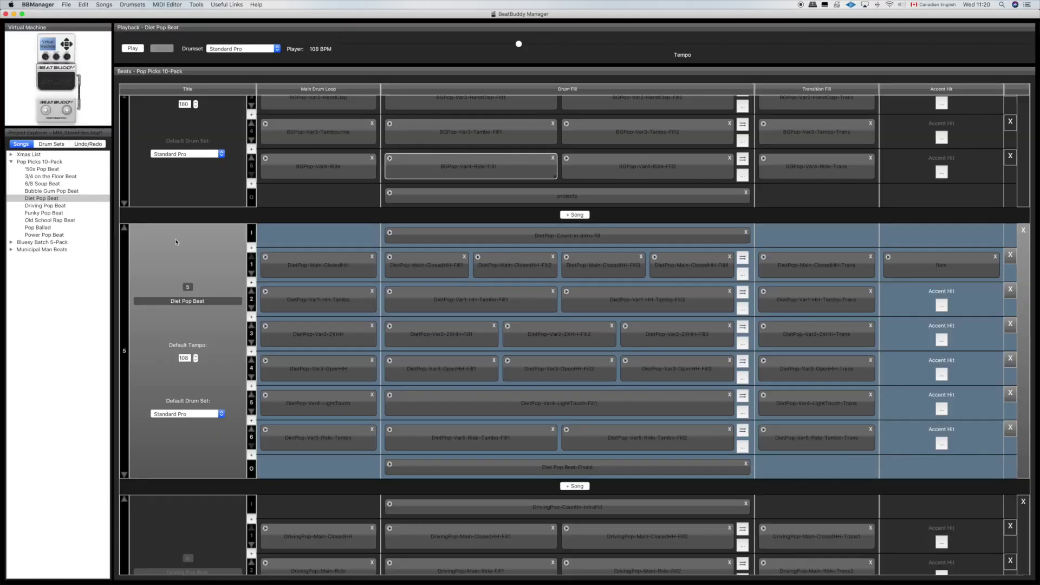
# - Swap the flam accent hit on Diet Pop Beat's part 1 for gong.wav
pyautogui.doubleClick(986, 264)
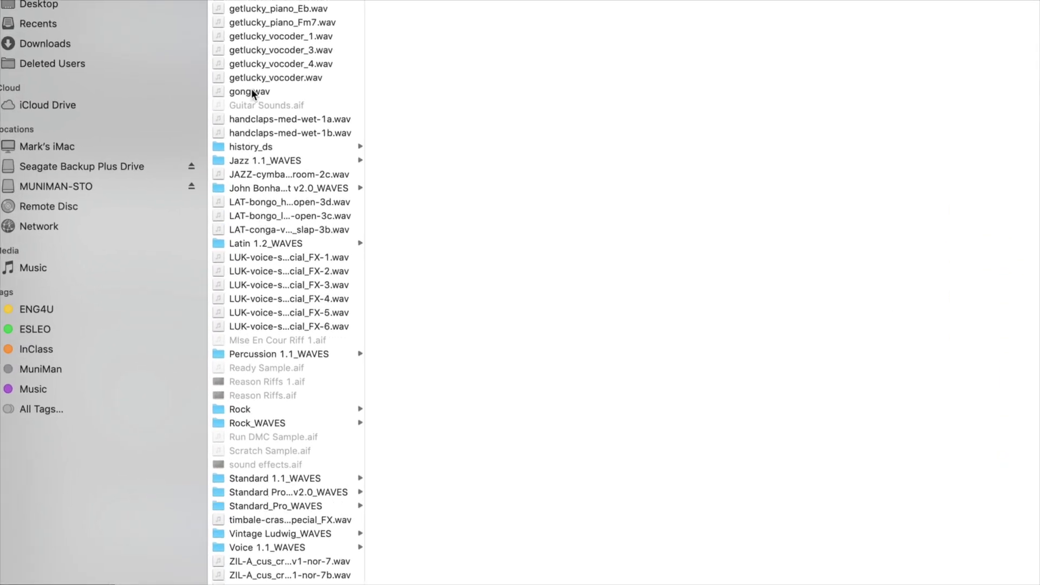
pyautogui.click(251, 91)
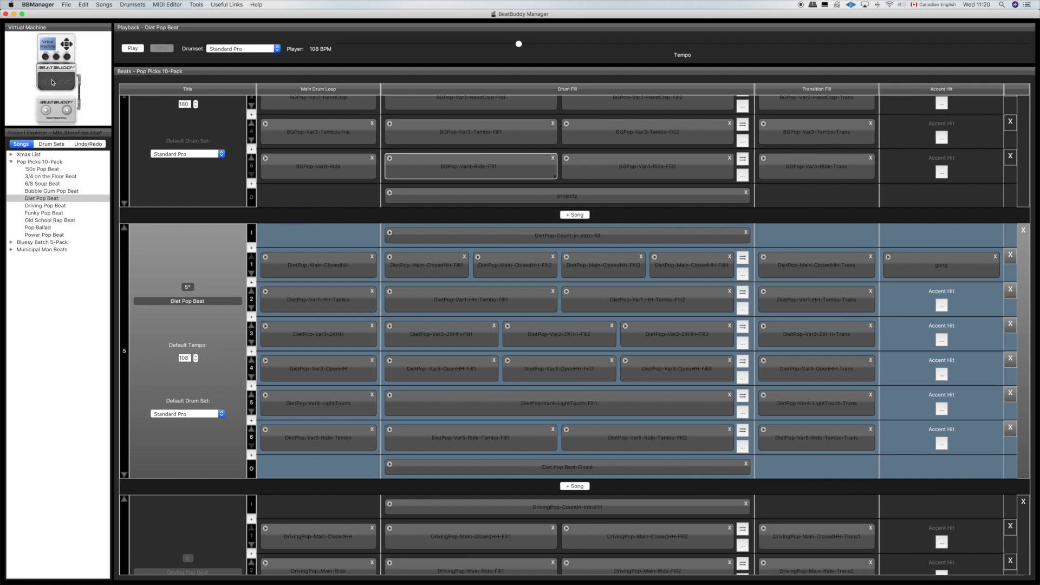
# - Save Diet Pop Beat and play it on the virtual pedal, triggering two fills
pyautogui.click(52, 82)
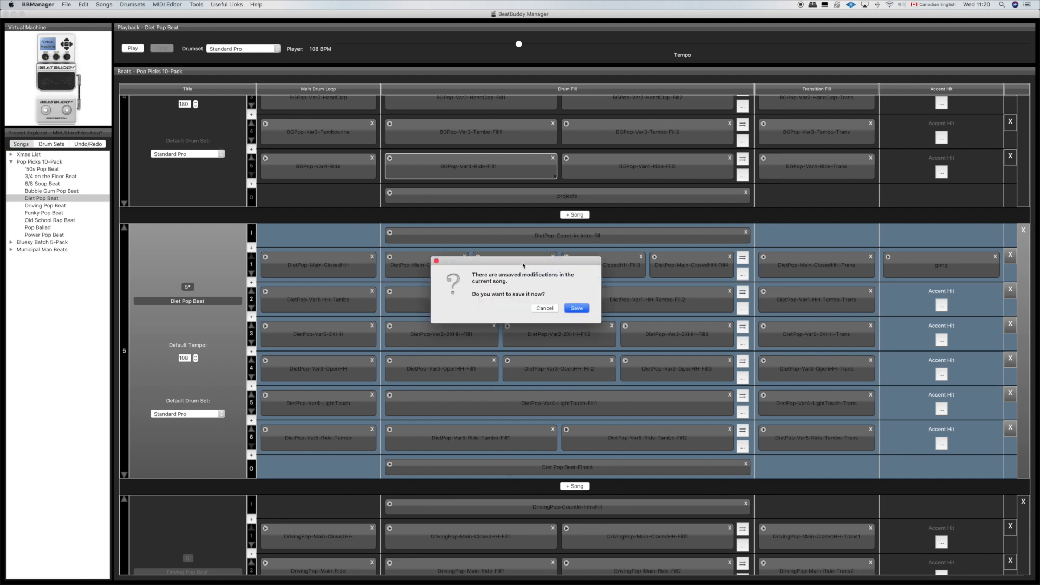
pyautogui.press('Return')
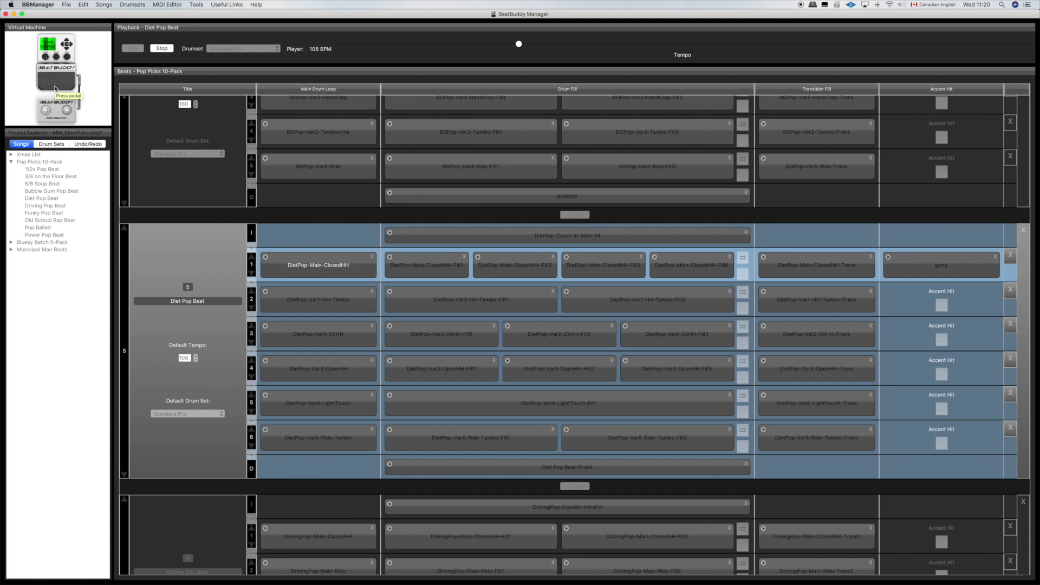
pyautogui.click(56, 90)
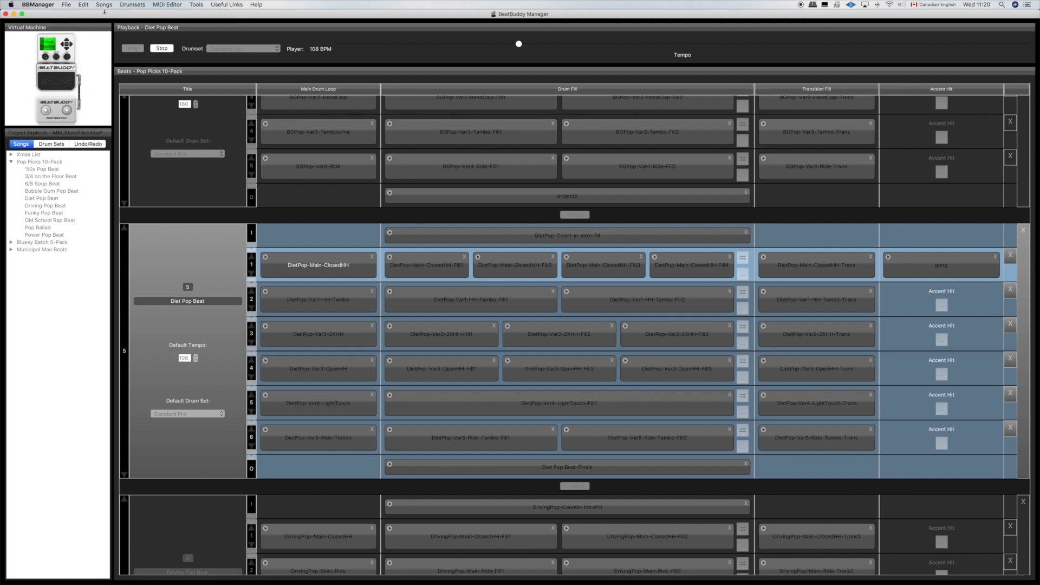
pyautogui.click(52, 86)
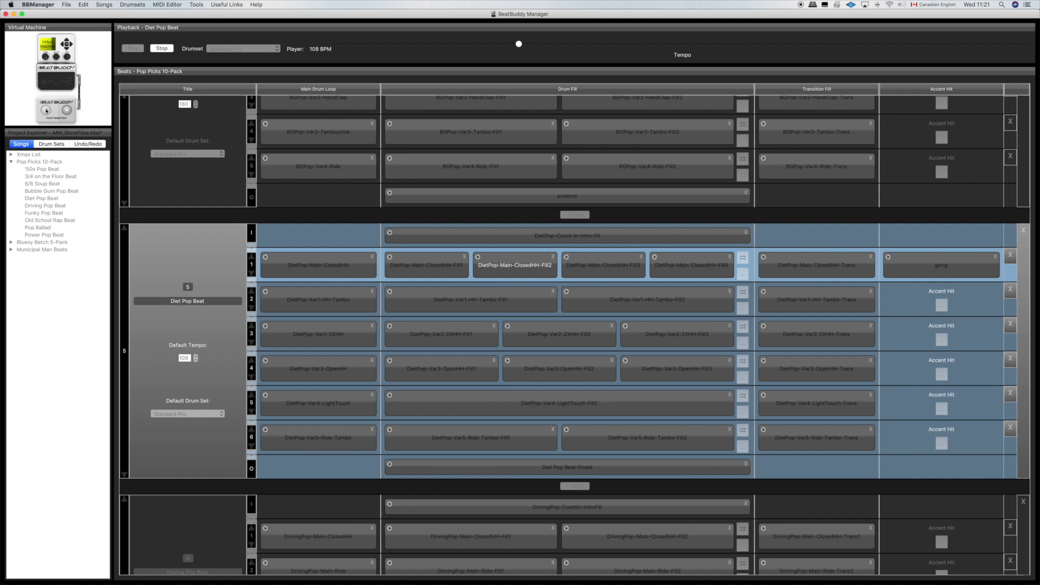